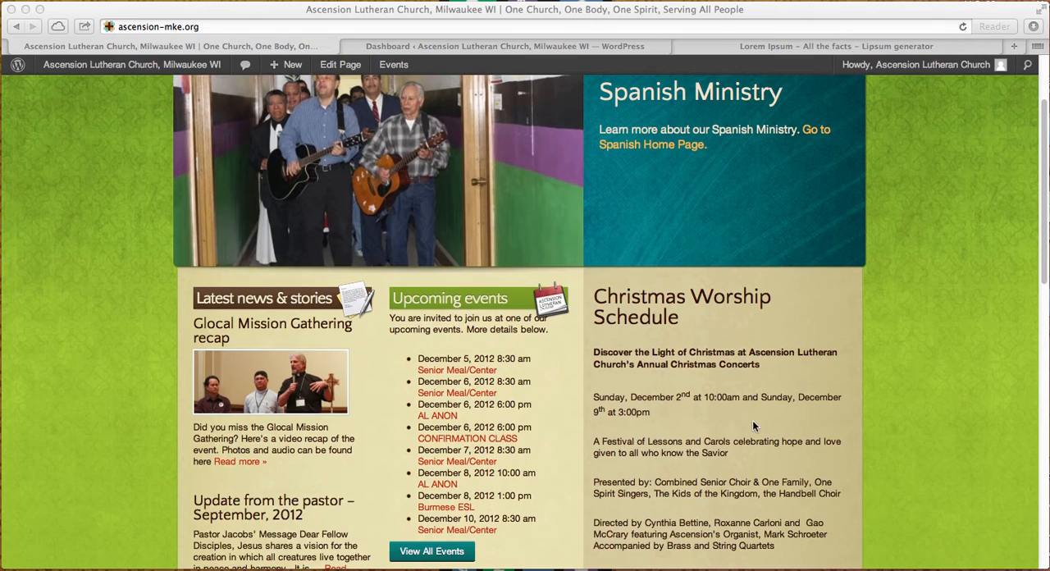
# - Examine the live homepage's slideshow, news, events, worship schedule and contact sections alongside the WordPress dashboard
pyautogui.scroll(3, 752, 420)
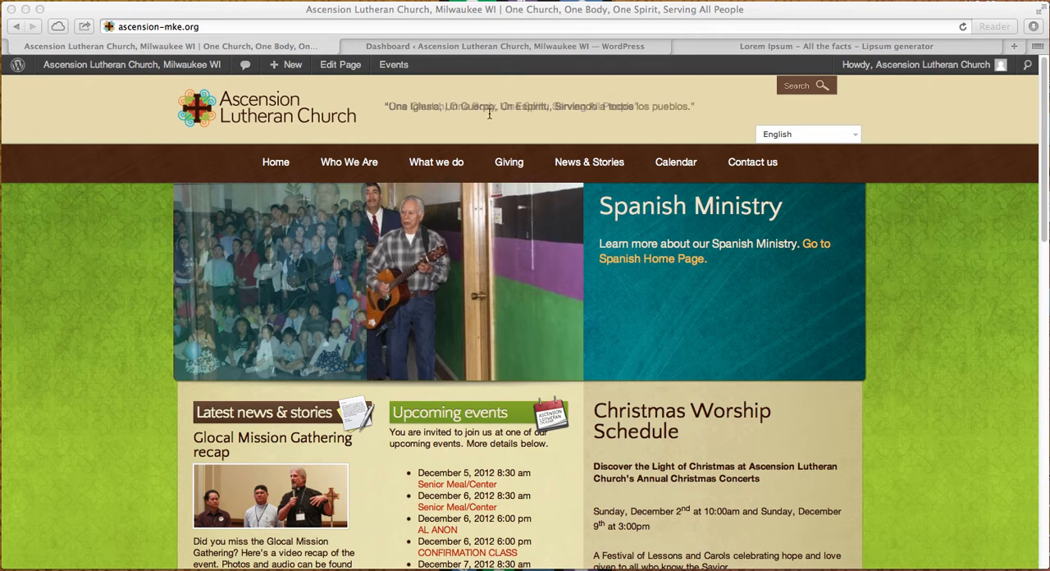
pyautogui.click(353, 46)
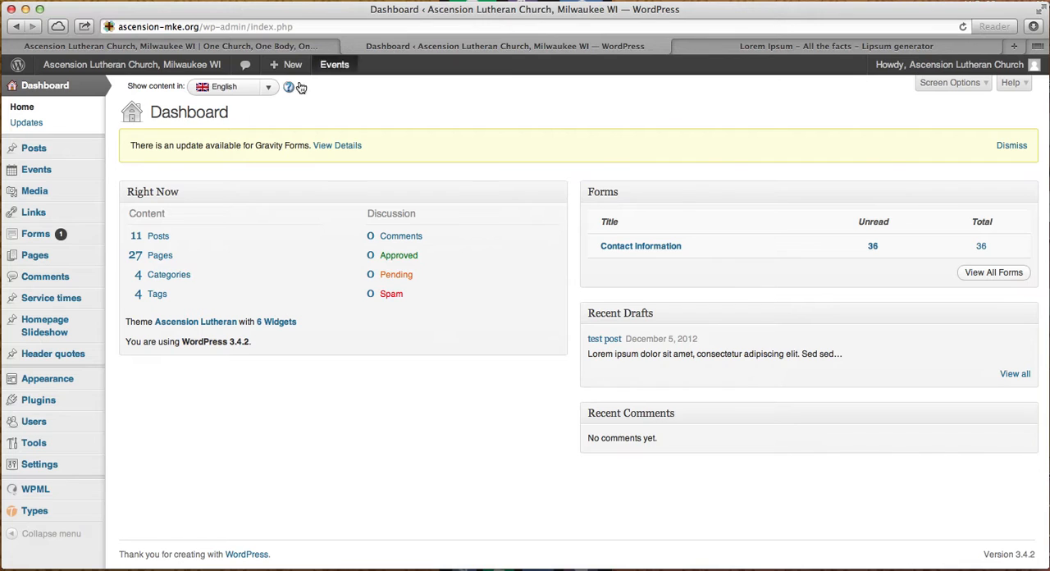
pyautogui.click(223, 48)
pyautogui.scroll(-5, 632, 209)
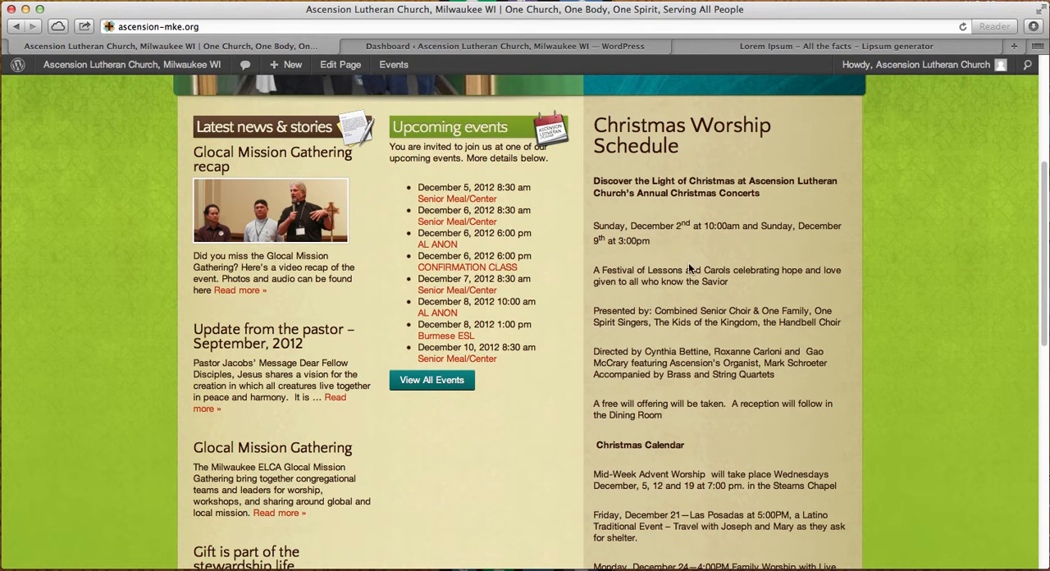
pyautogui.click(480, 43)
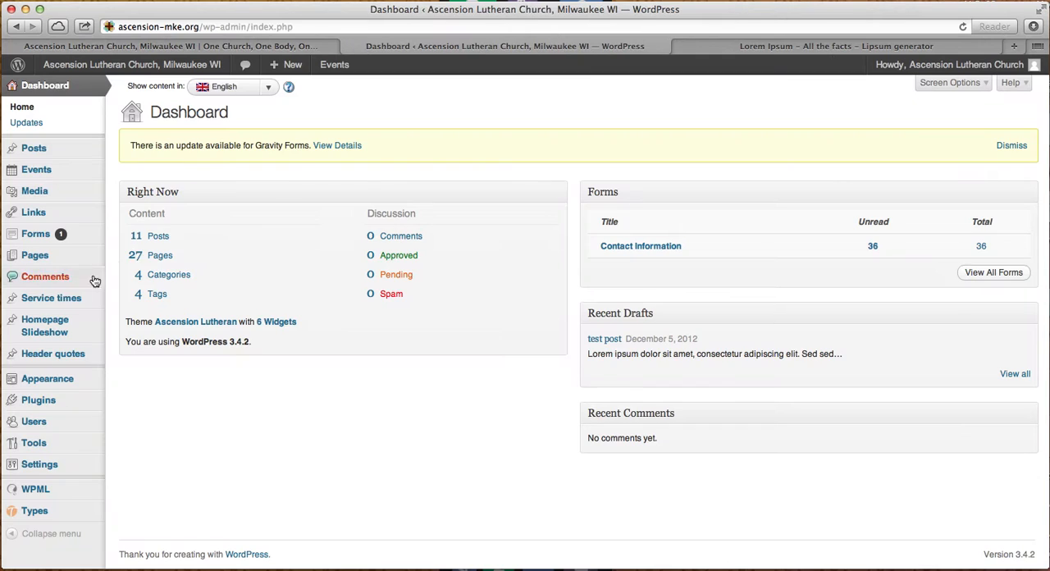
pyautogui.click(96, 45)
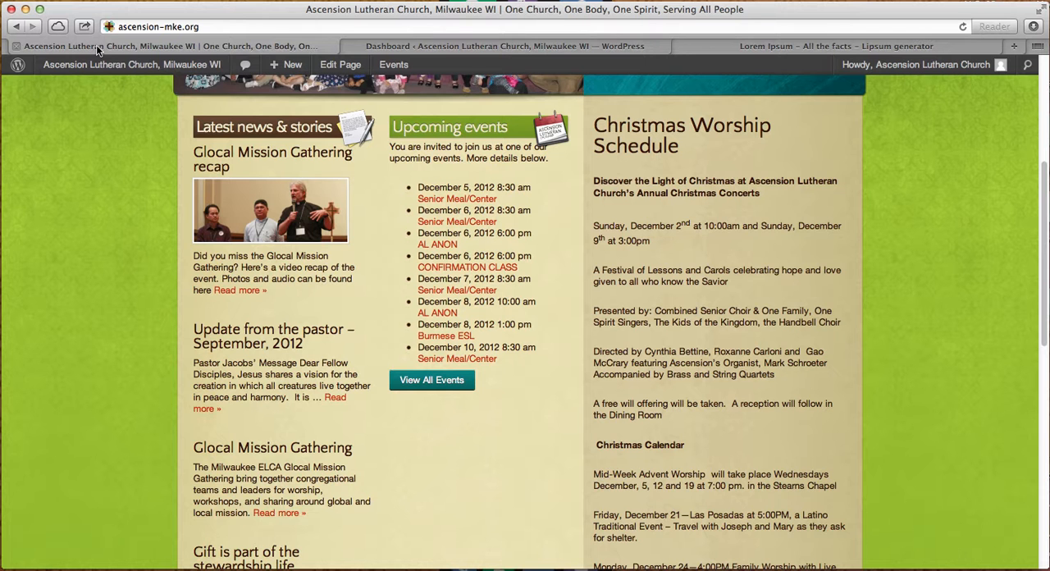
pyautogui.scroll(-10, 787, 532)
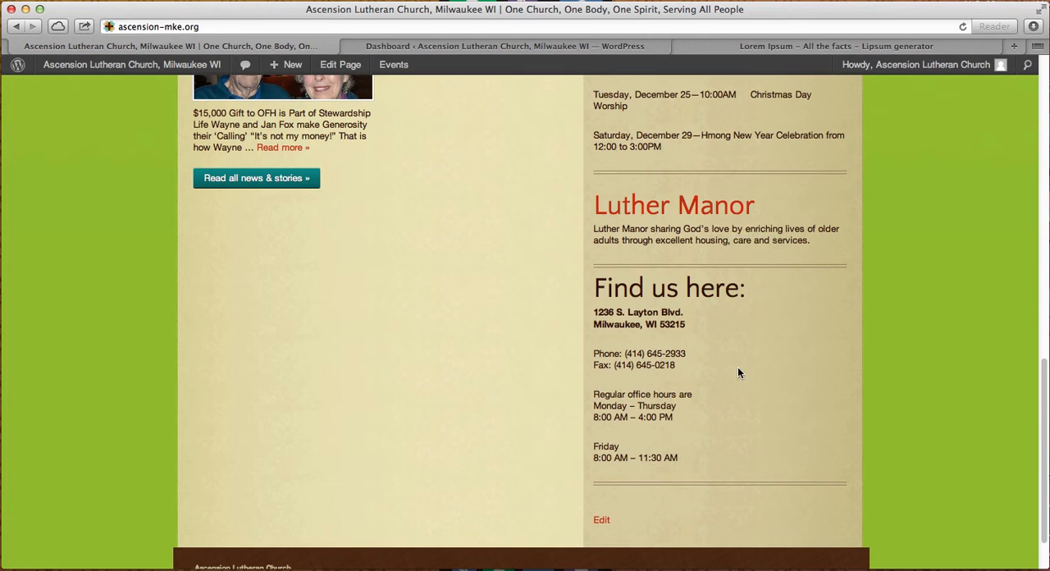
pyautogui.scroll(10, 654, 415)
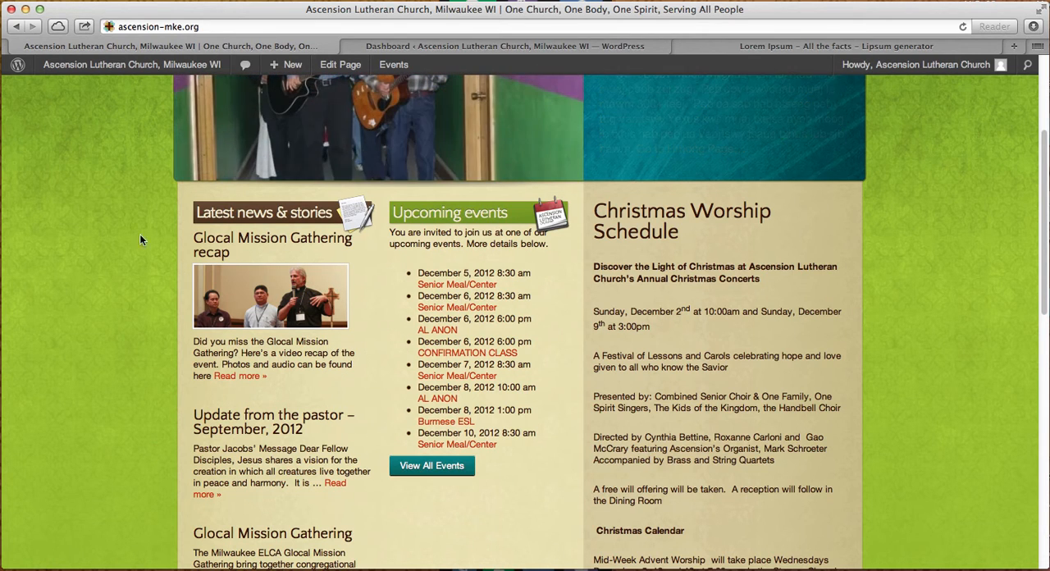
pyautogui.scroll(5, 145, 501)
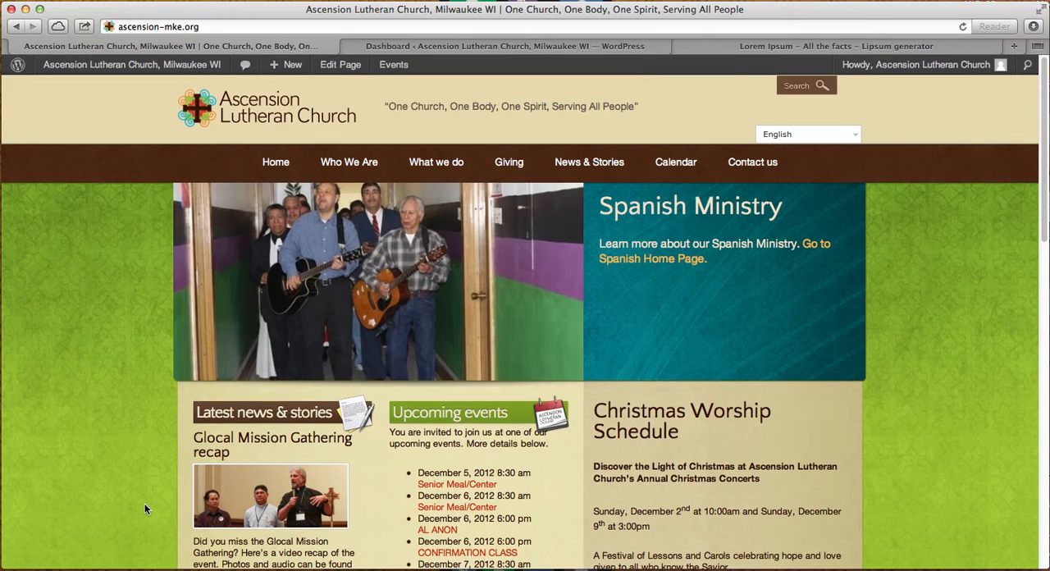
pyautogui.scroll(-3, 760, 533)
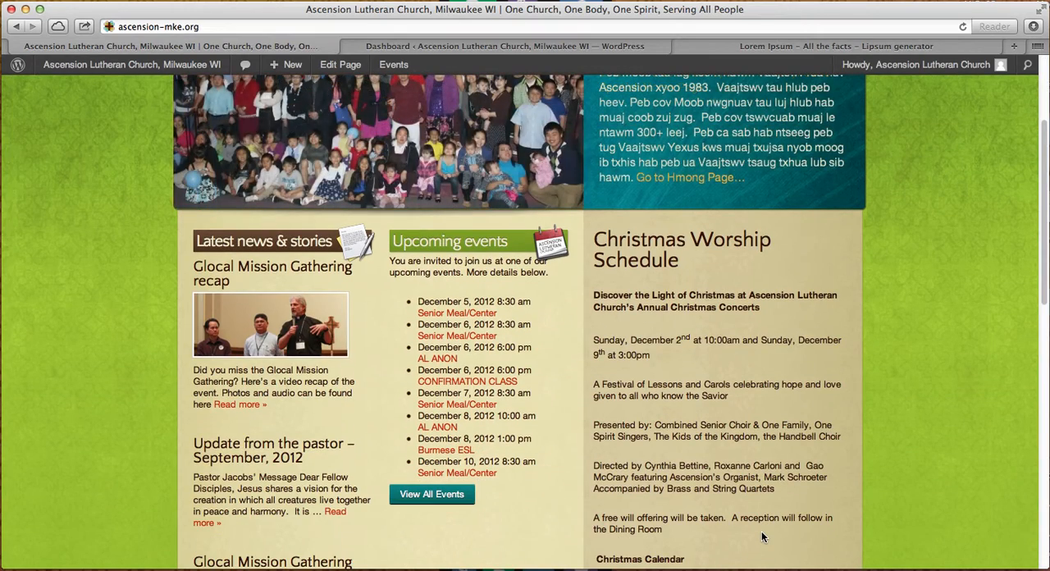
pyautogui.scroll(-2, 761, 533)
pyautogui.scroll(-8, 761, 529)
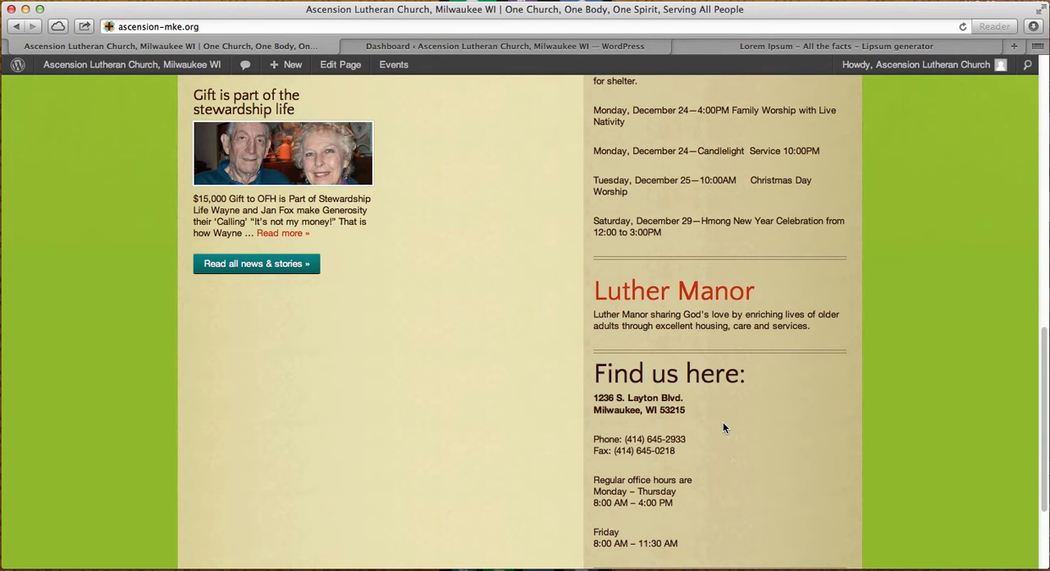
# - Open the English Home page for editing from the WordPress dashboard
pyautogui.click(525, 48)
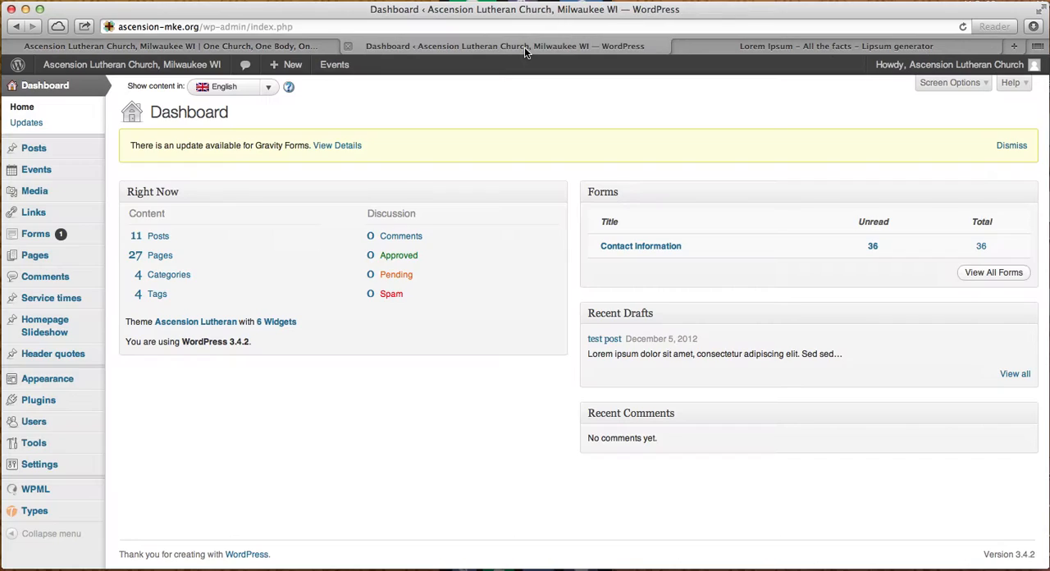
pyautogui.click(30, 259)
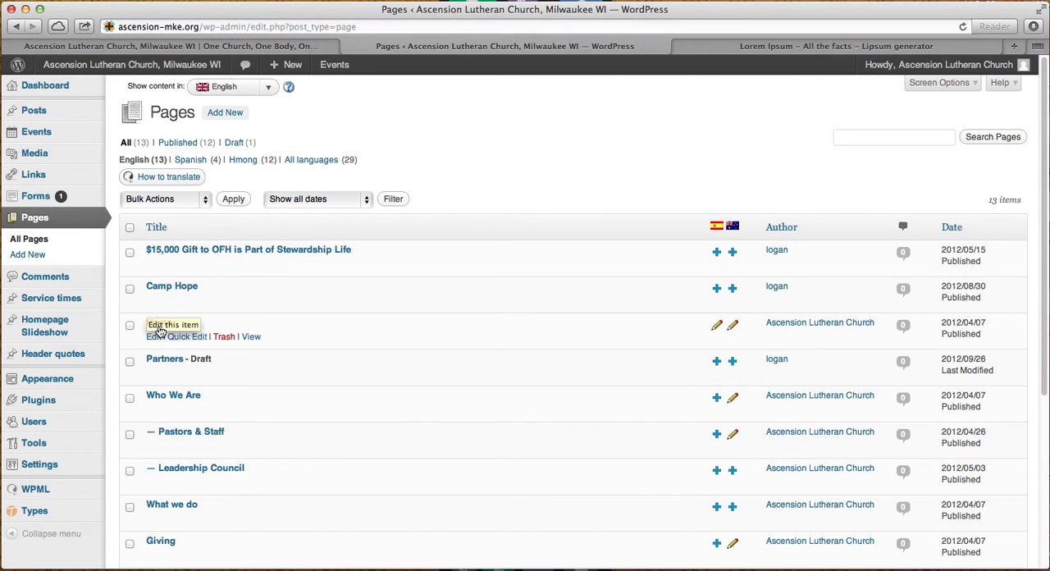
pyautogui.click(161, 324)
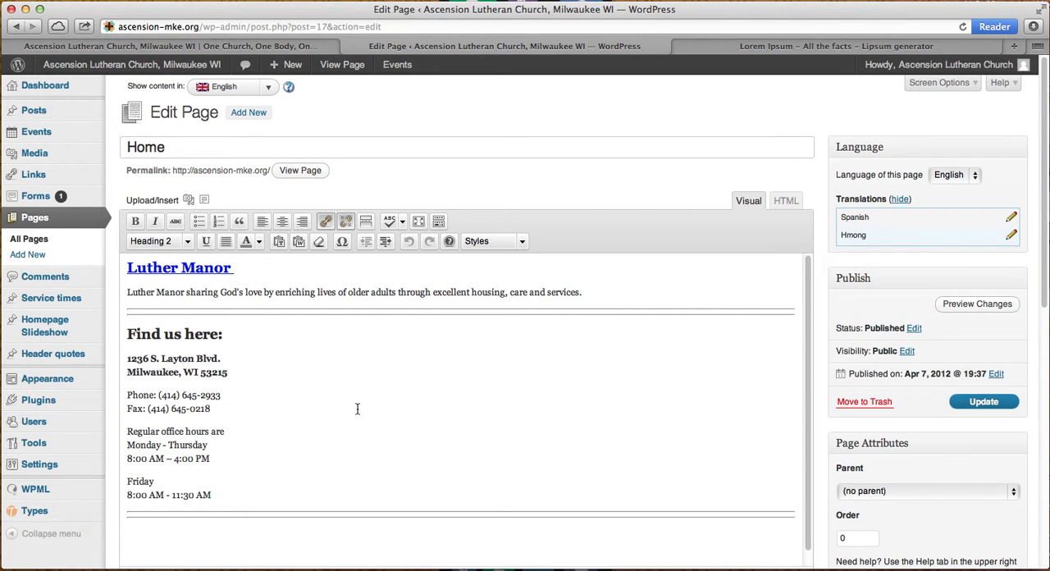
# - Compare the Home page's editor content with the live homepage, checking Luther Manor, Find us here, the Christmas schedule and the slideshow
pyautogui.click(187, 47)
pyautogui.scroll(5, 753, 416)
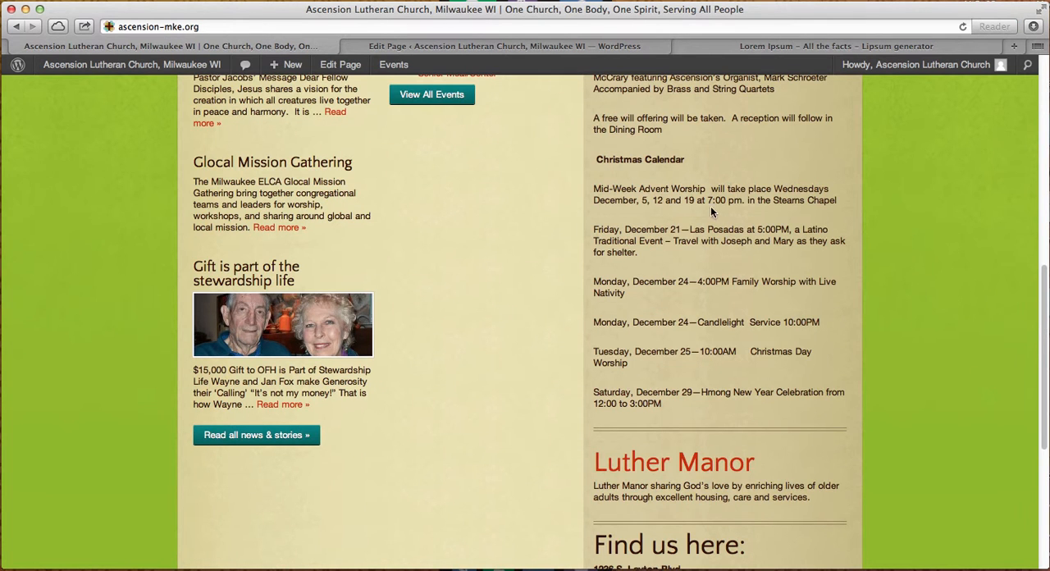
pyautogui.click(426, 47)
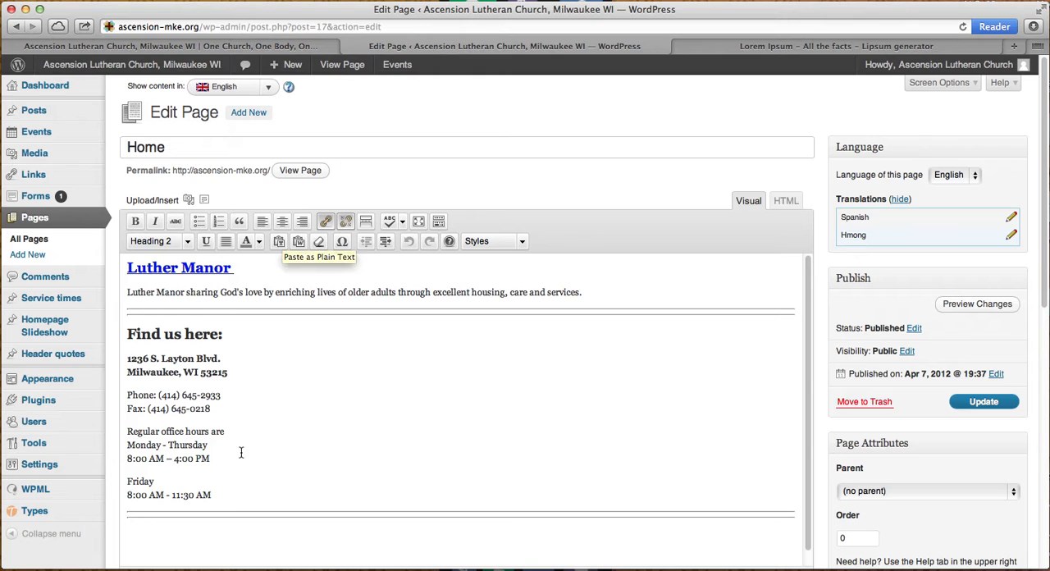
pyautogui.scroll(-2, 244, 447)
pyautogui.scroll(-3, 249, 438)
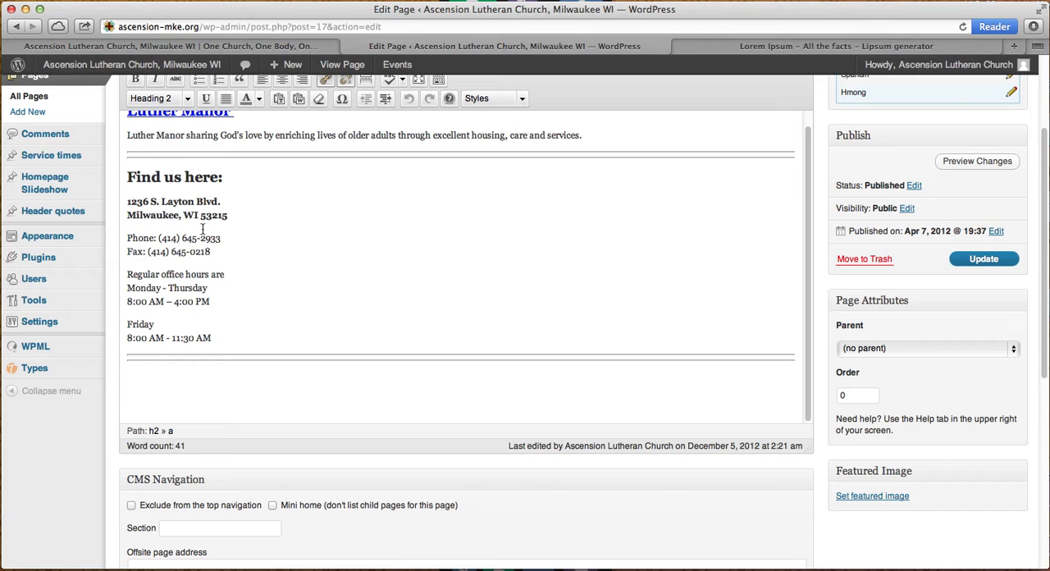
pyautogui.click(251, 286)
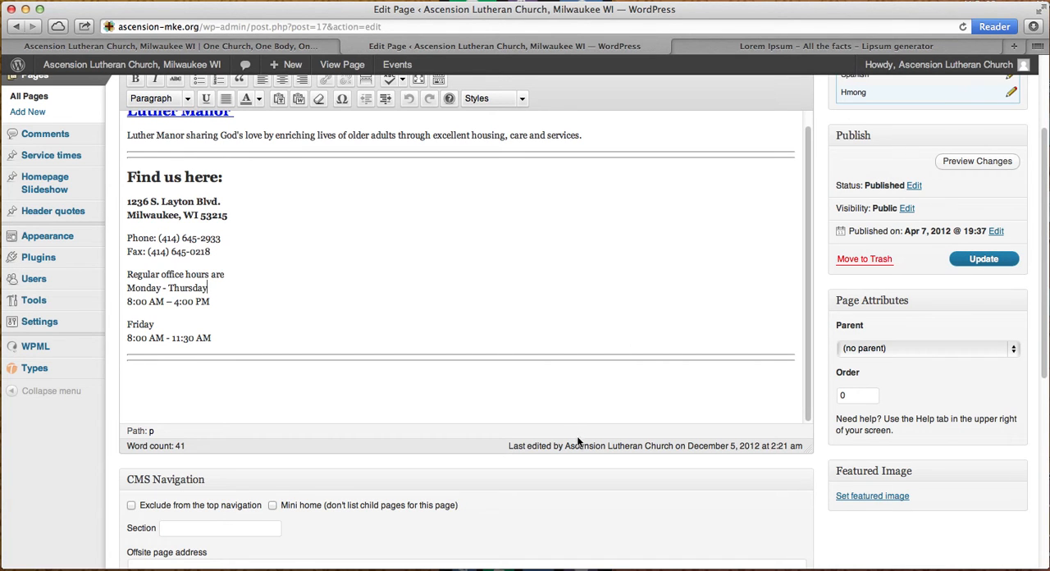
pyautogui.scroll(4, 511, 447)
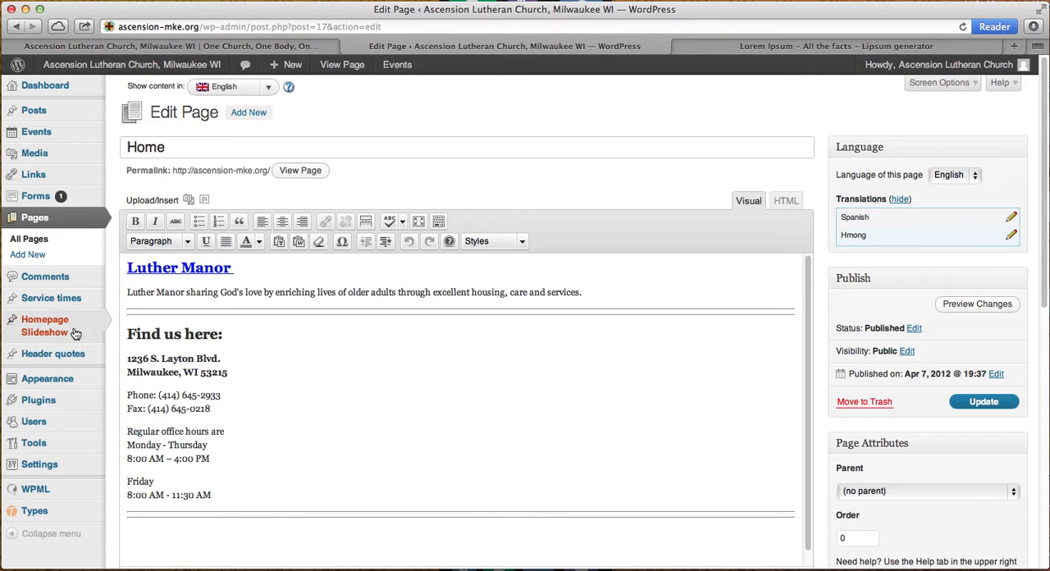
pyautogui.click(227, 46)
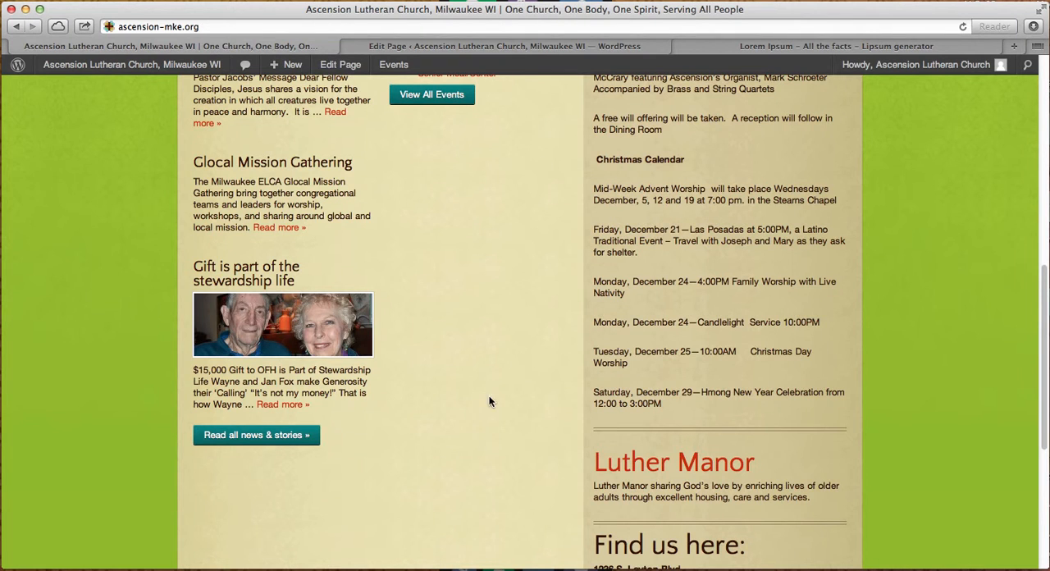
pyautogui.scroll(5, 484, 398)
pyautogui.scroll(5, 472, 402)
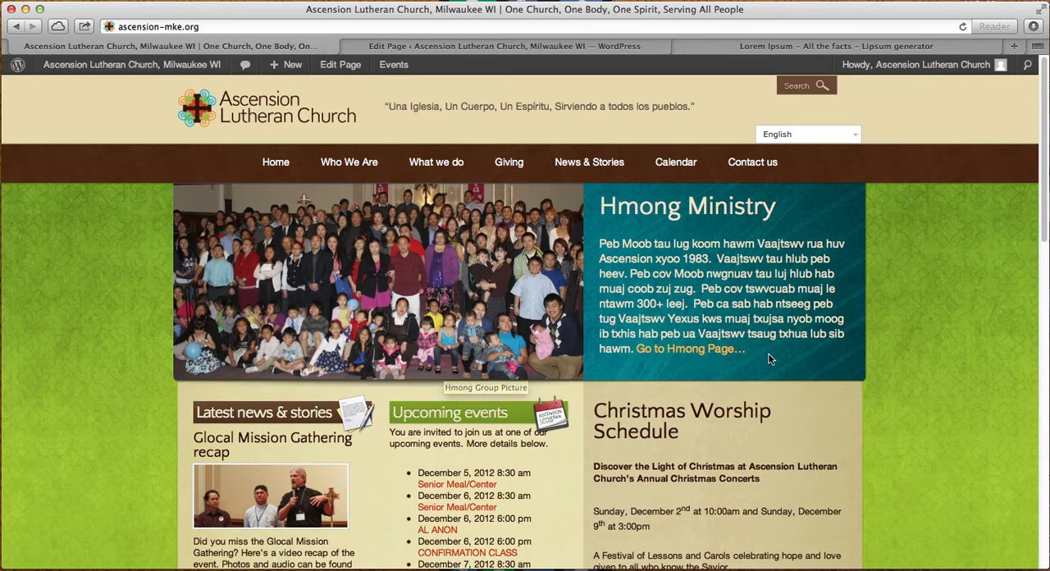
pyautogui.scroll(-5, 859, 380)
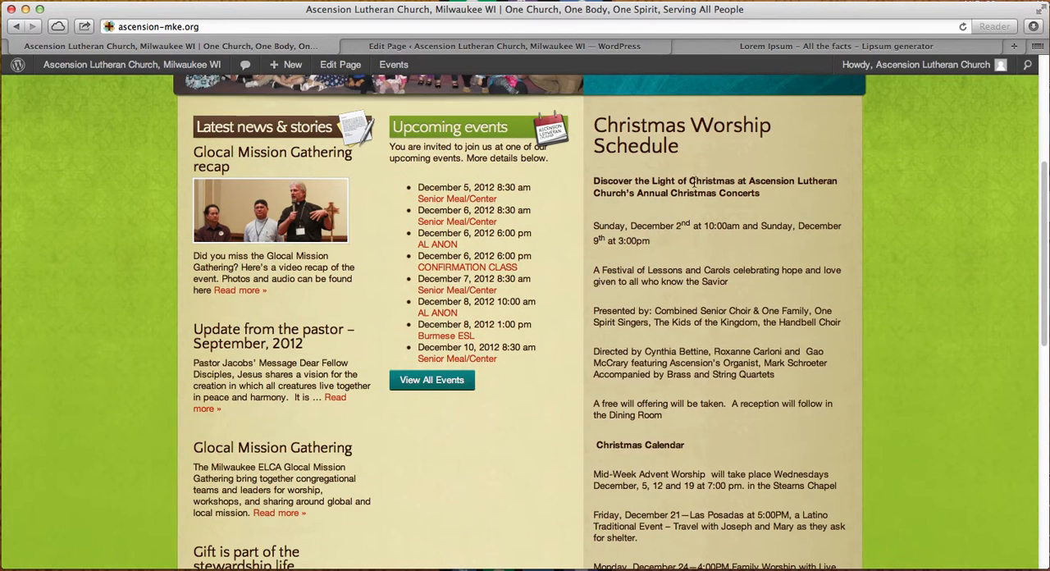
# - Open the list of Homepage Slideshow slides in the WordPress admin
pyautogui.click(411, 47)
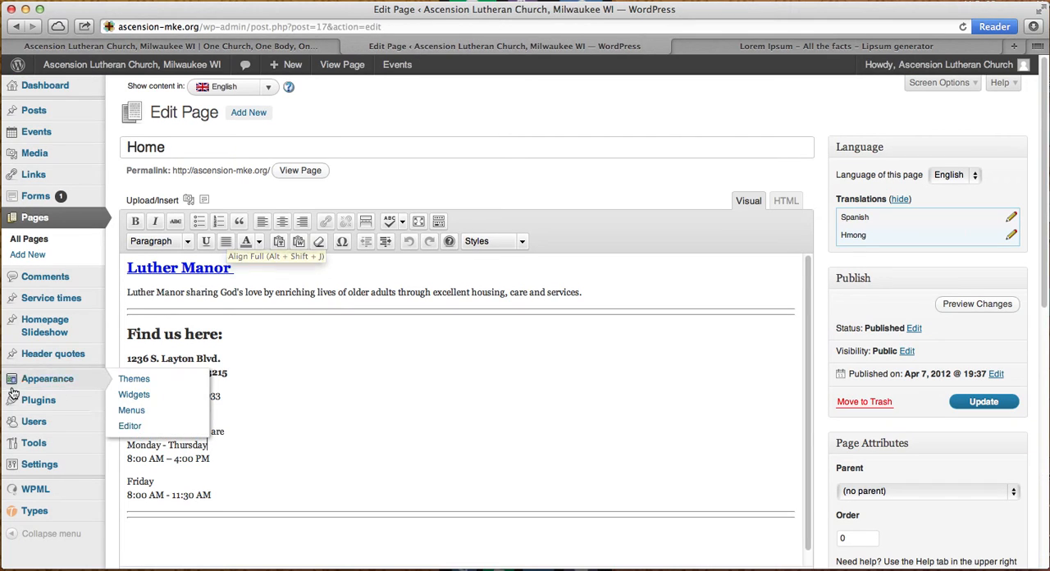
pyautogui.moveTo(48, 301)
pyautogui.click(36, 328)
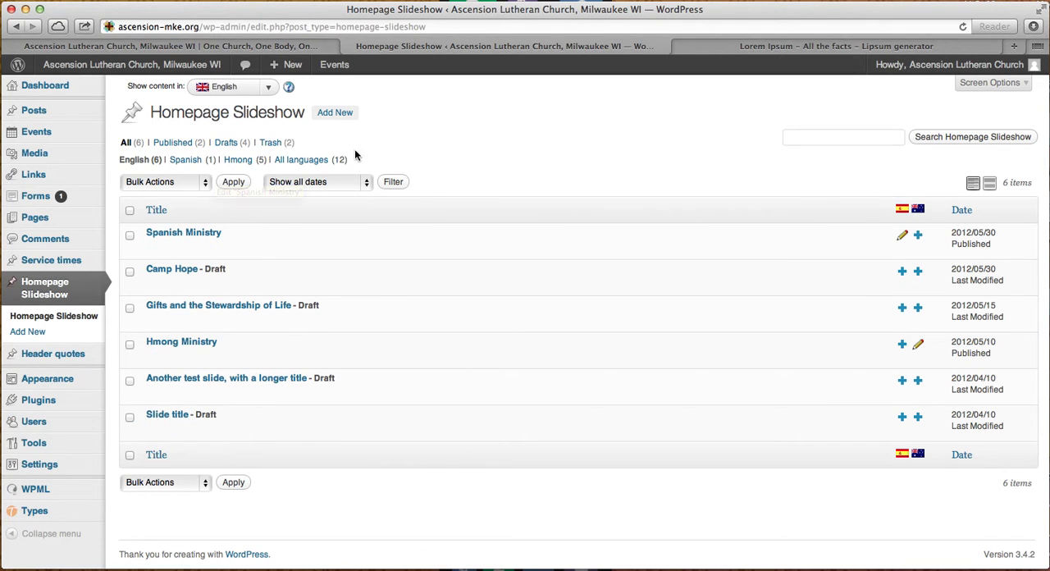
# - Start a new homepage slide and enter "This is the slide title" as its title
pyautogui.click(335, 118)
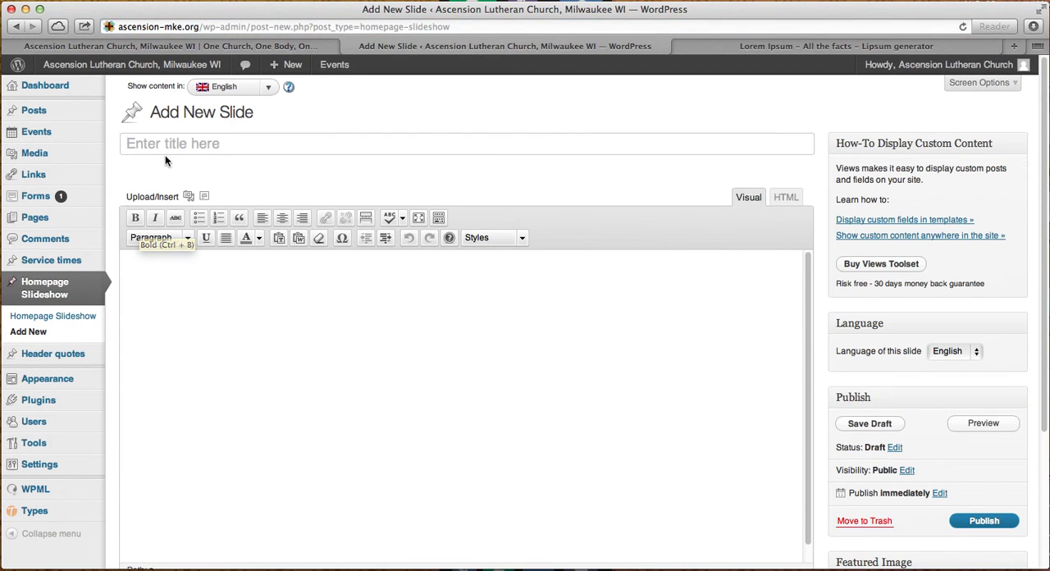
pyautogui.click(169, 147)
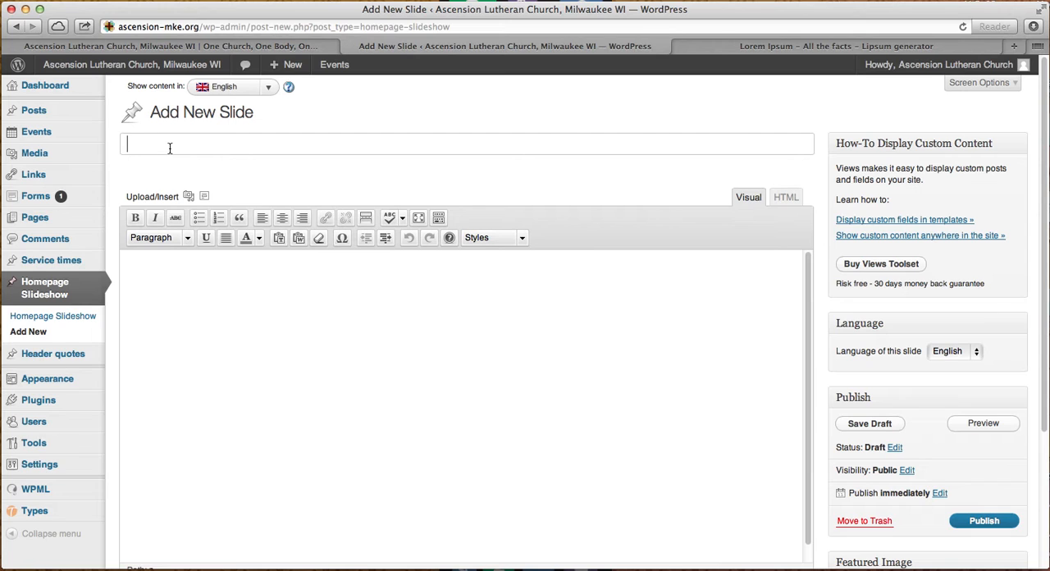
pyautogui.write('This is the slide tit')
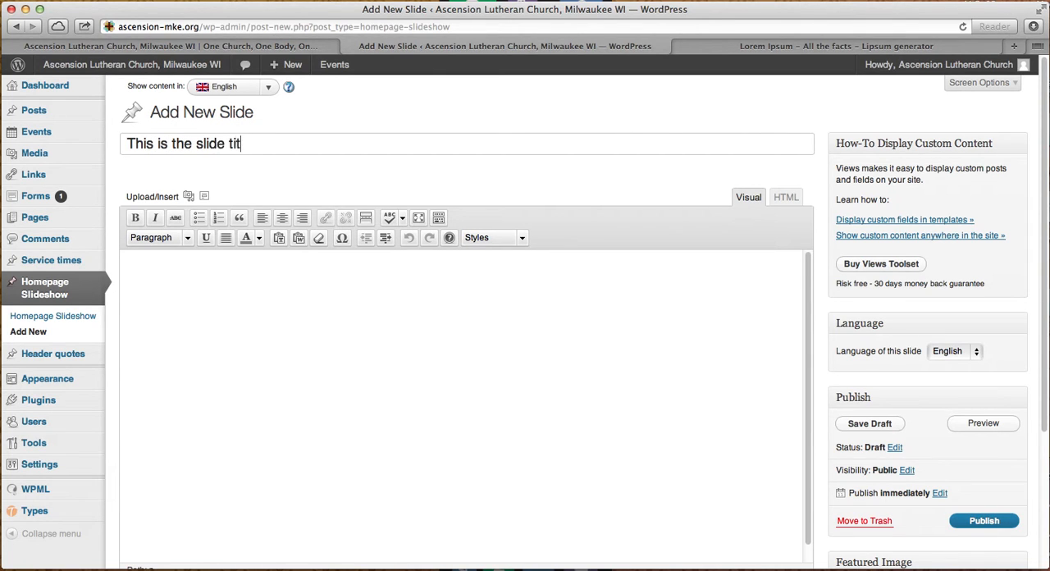
pyautogui.write('le')
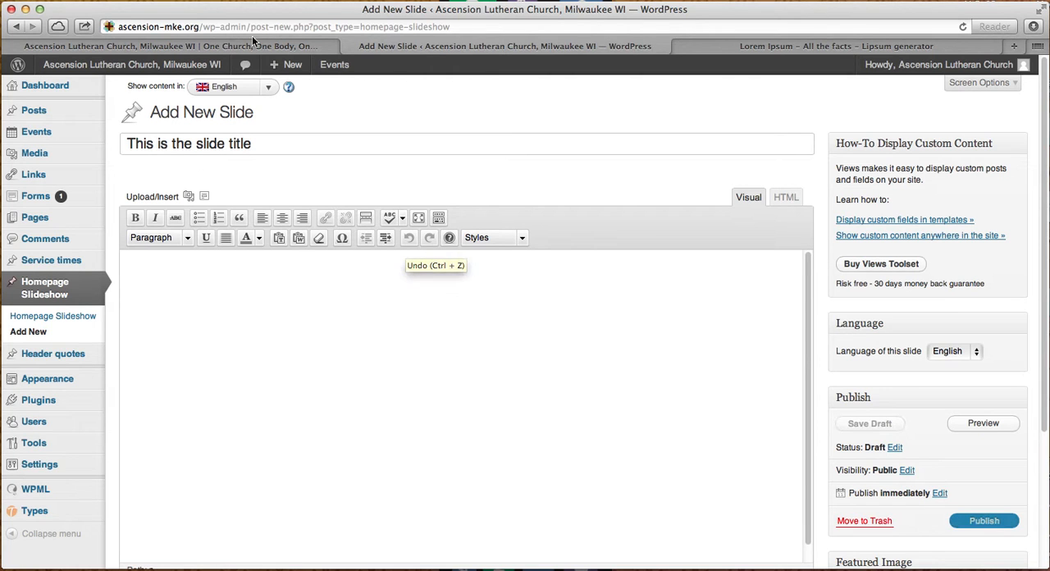
# - Check on the live homepage where a slide's title and description text appear, then return to the new slide
pyautogui.click(172, 46)
pyautogui.scroll(5, 579, 301)
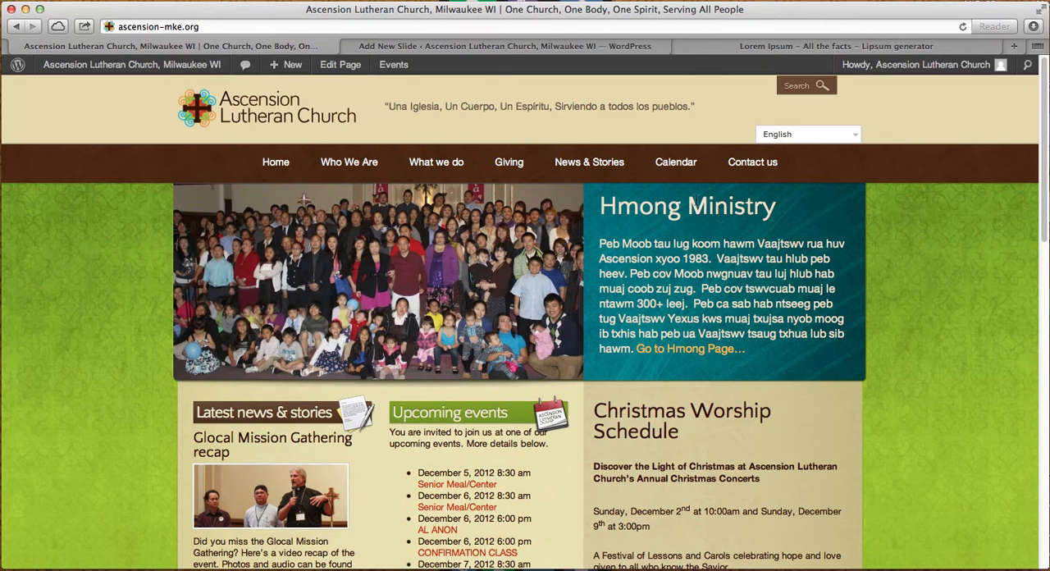
pyautogui.moveTo(638, 209); pyautogui.dragTo(727, 218)
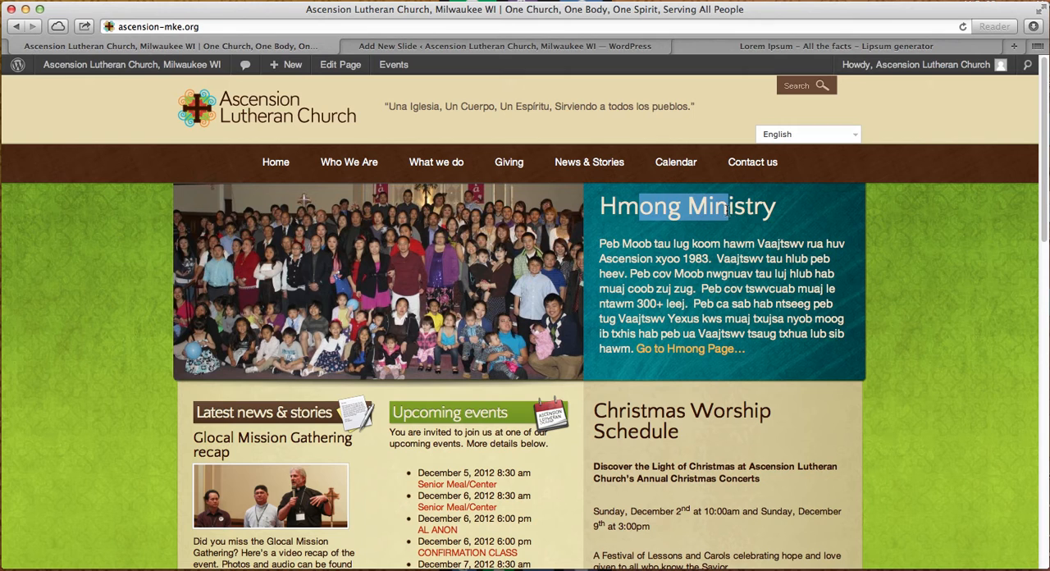
pyautogui.click(725, 244)
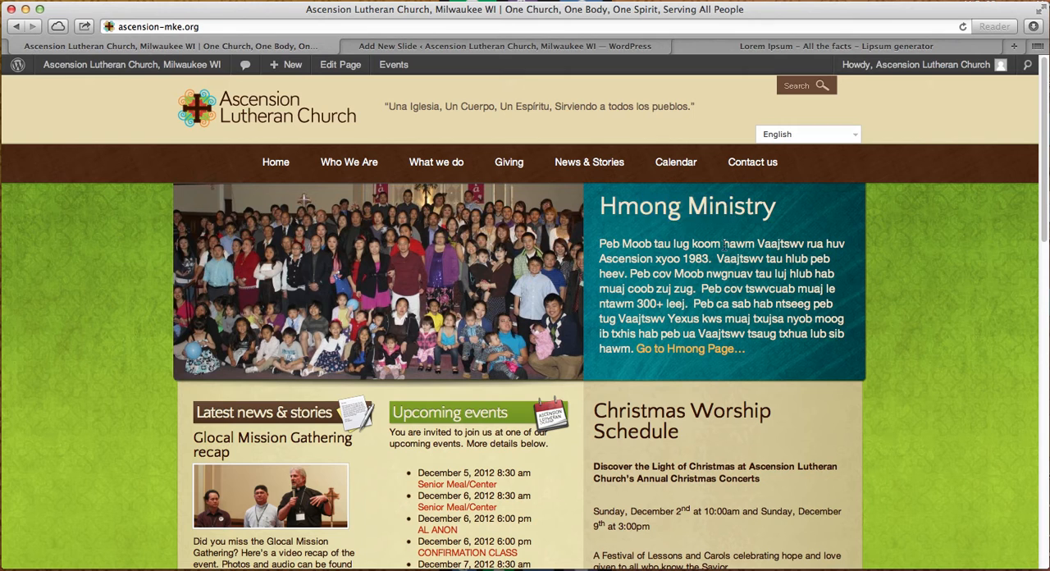
pyautogui.click(404, 49)
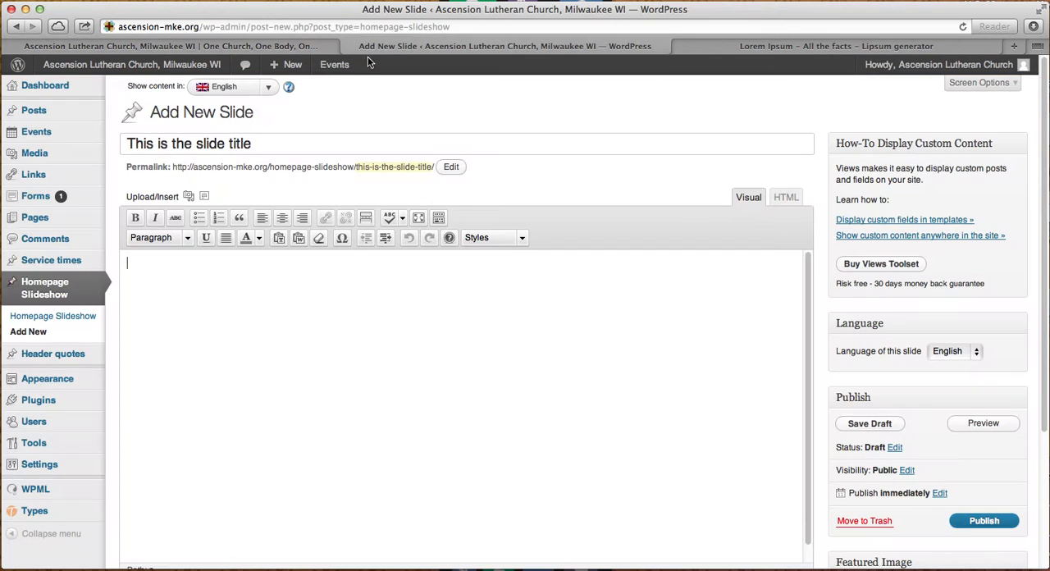
# - Copy the sentences "Aenean vitae sem… molestie vel ante." from the Lorem Ipsum page into the new slide's body text
pyautogui.click(187, 417)
pyautogui.click(739, 48)
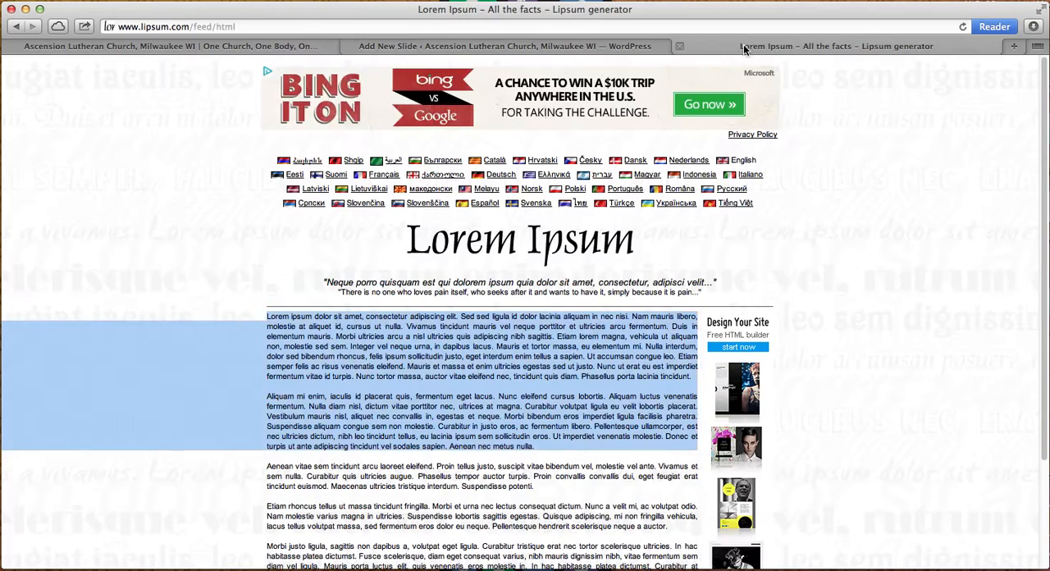
pyautogui.click(332, 410)
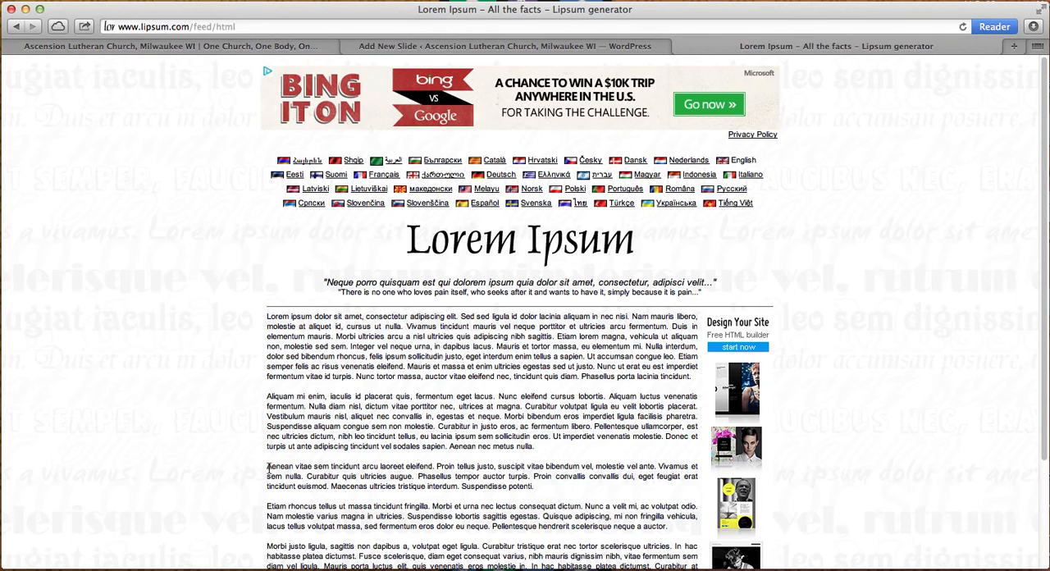
pyautogui.moveTo(266, 470); pyautogui.dragTo(652, 467)
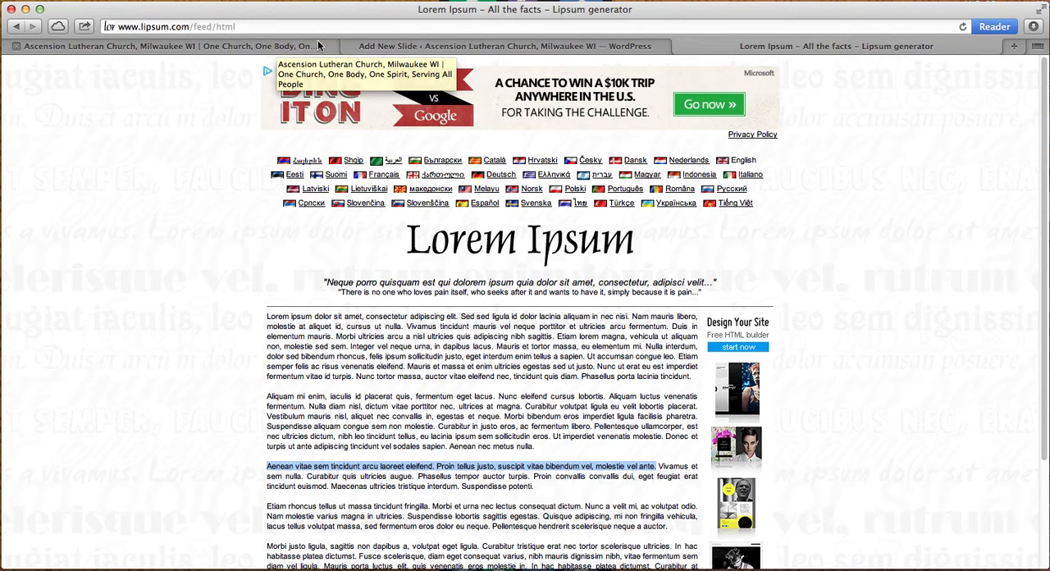
pyautogui.click(377, 47)
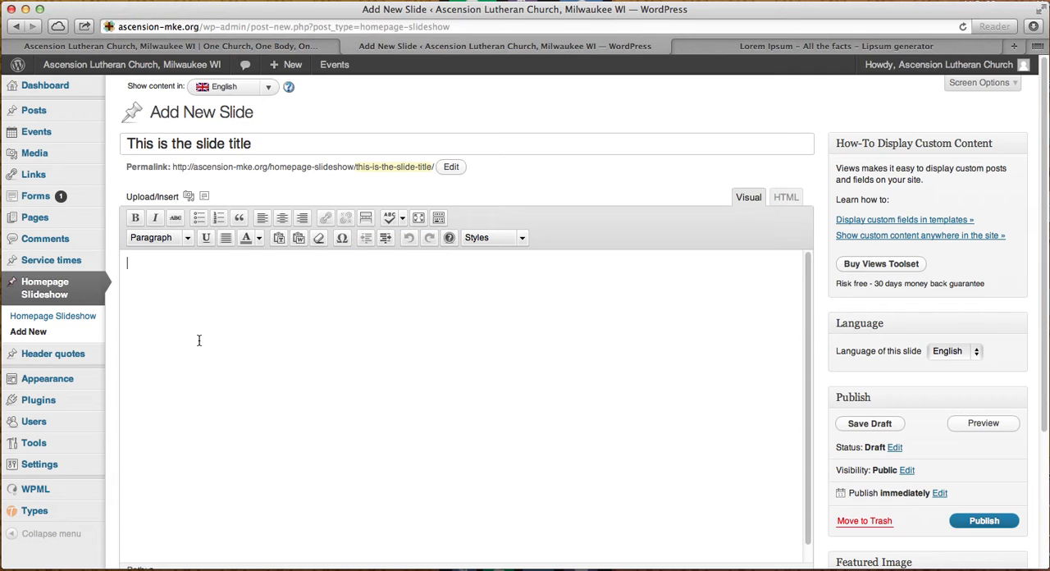
pyautogui.write('Aenean vitae sem tincidunt arcu laoreet eleifend. Proin tellus justo, suscipit vitae bibendum vel, molestie vel ante.')
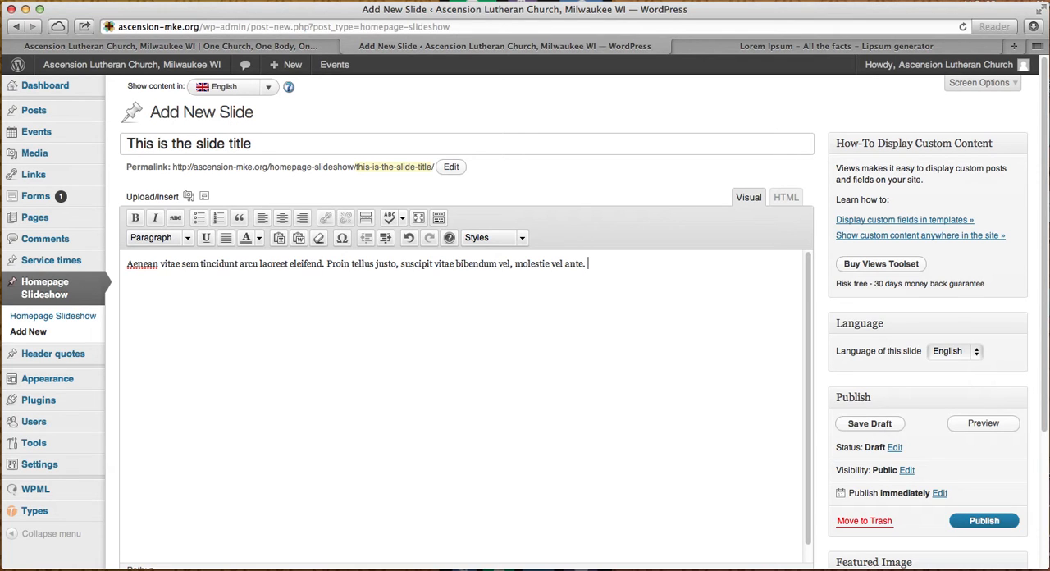
# - Append "Read more" to the slide's body text and open the link settings for those two words
pyautogui.write('Re')
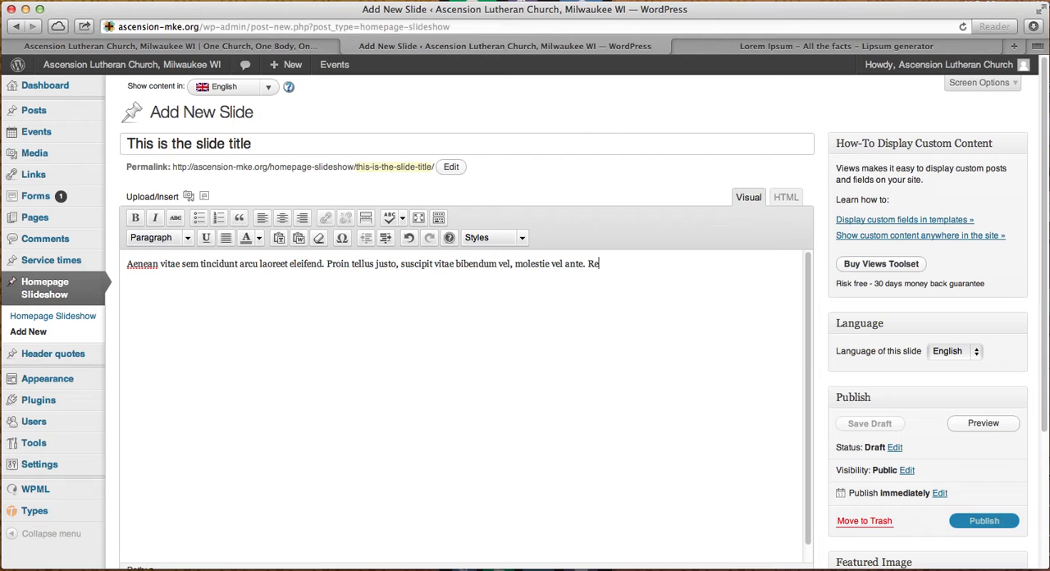
pyautogui.write('ad more')
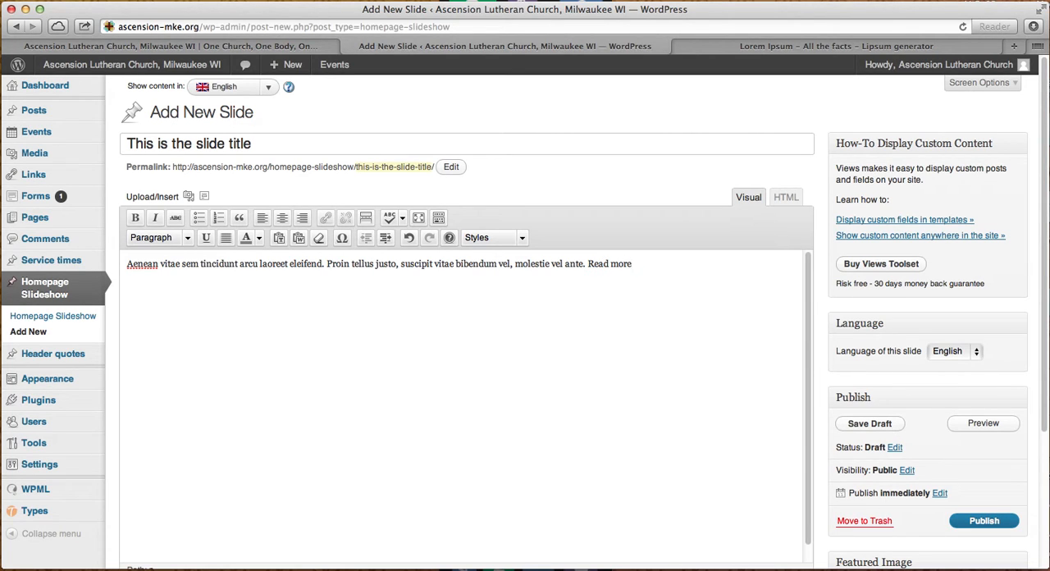
pyautogui.moveTo(634, 263); pyautogui.dragTo(589, 264)
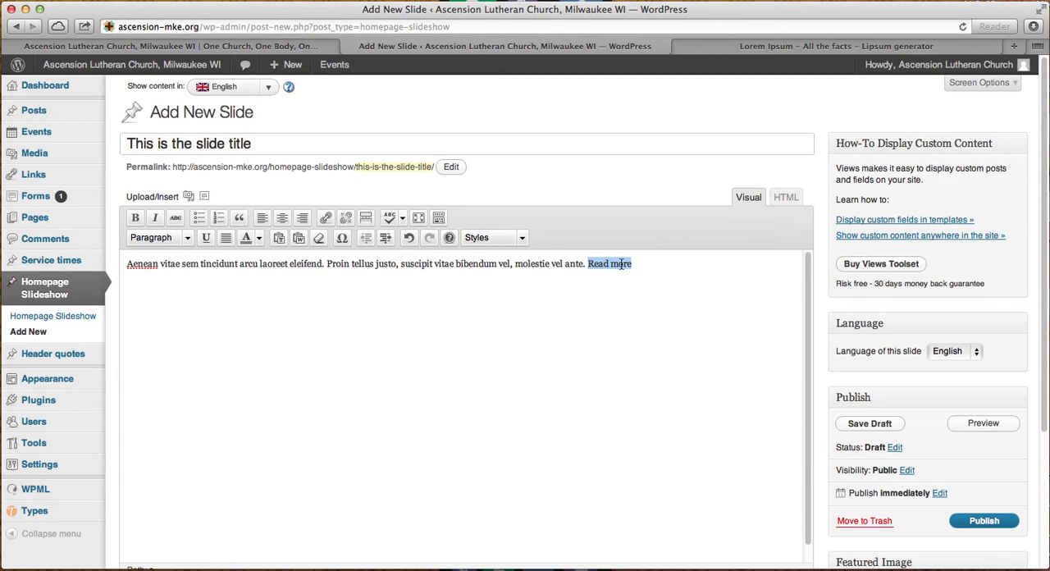
pyautogui.click(322, 220)
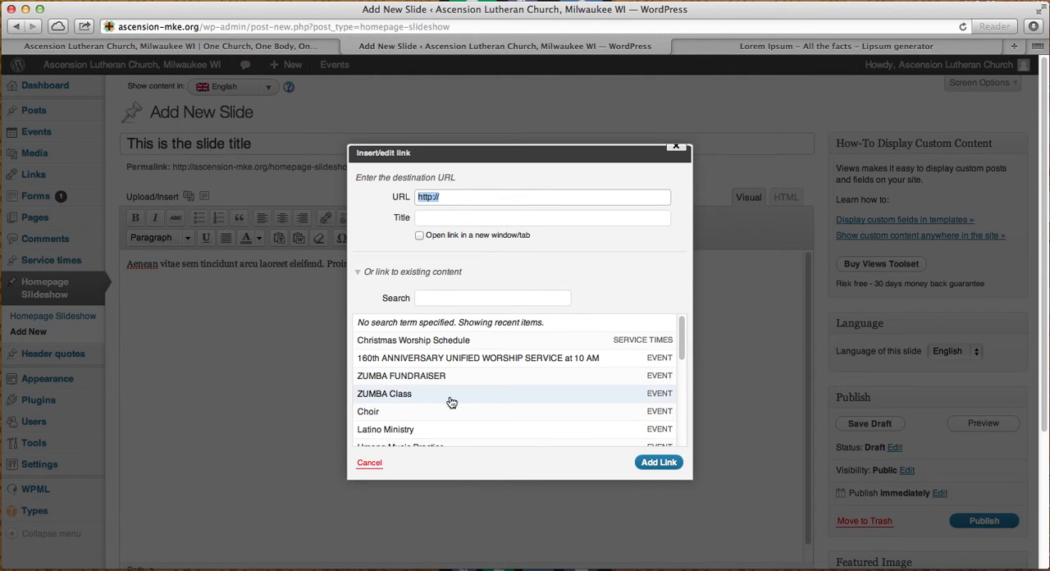
# - Browse the site's existing content and choose the Latino Band event as the link target
pyautogui.scroll(-2, 544, 408)
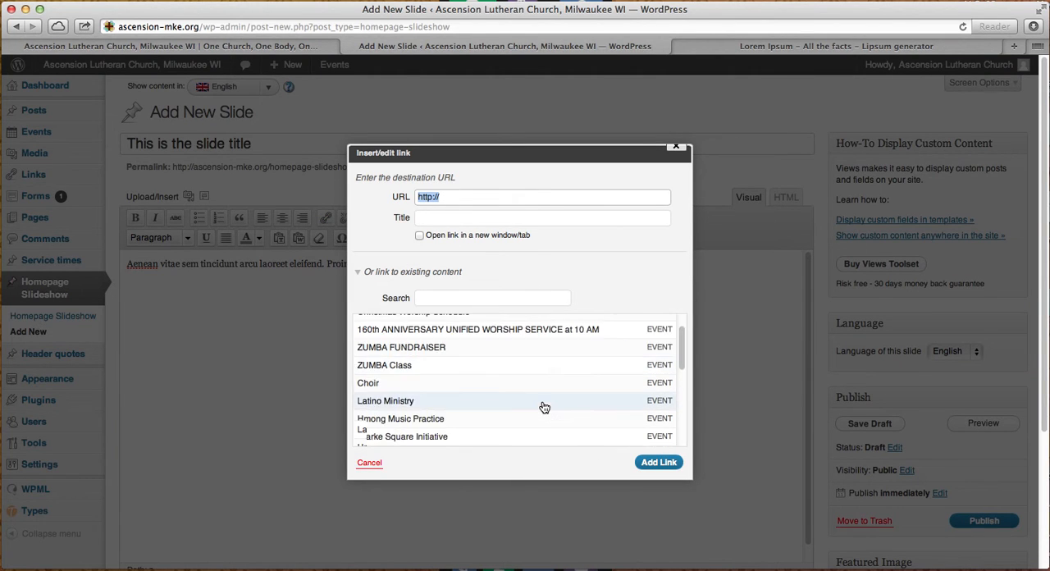
pyautogui.scroll(-5, 544, 408)
pyautogui.scroll(6, 543, 407)
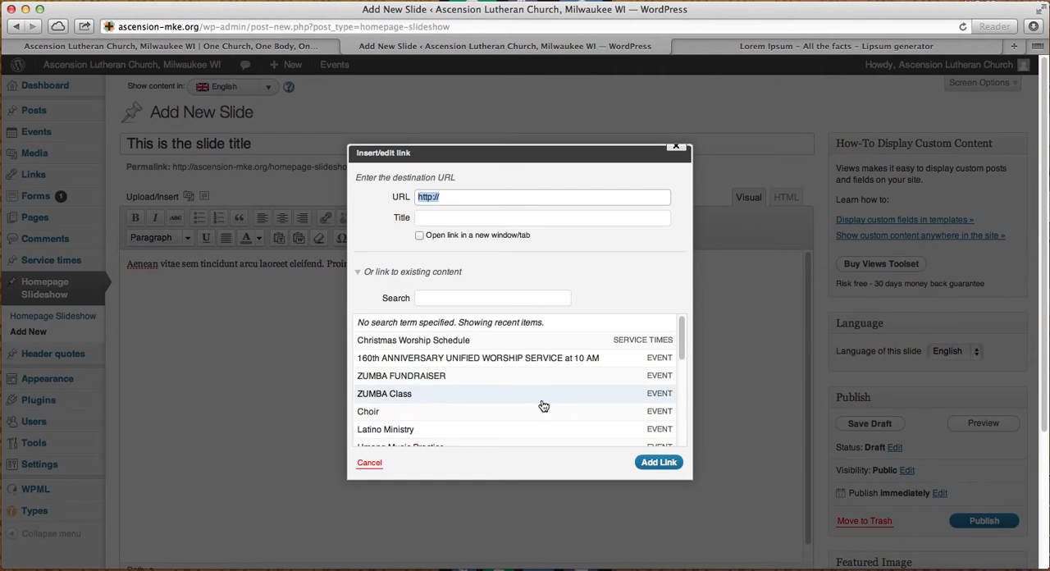
pyautogui.scroll(-5, 474, 359)
pyautogui.scroll(-10, 459, 359)
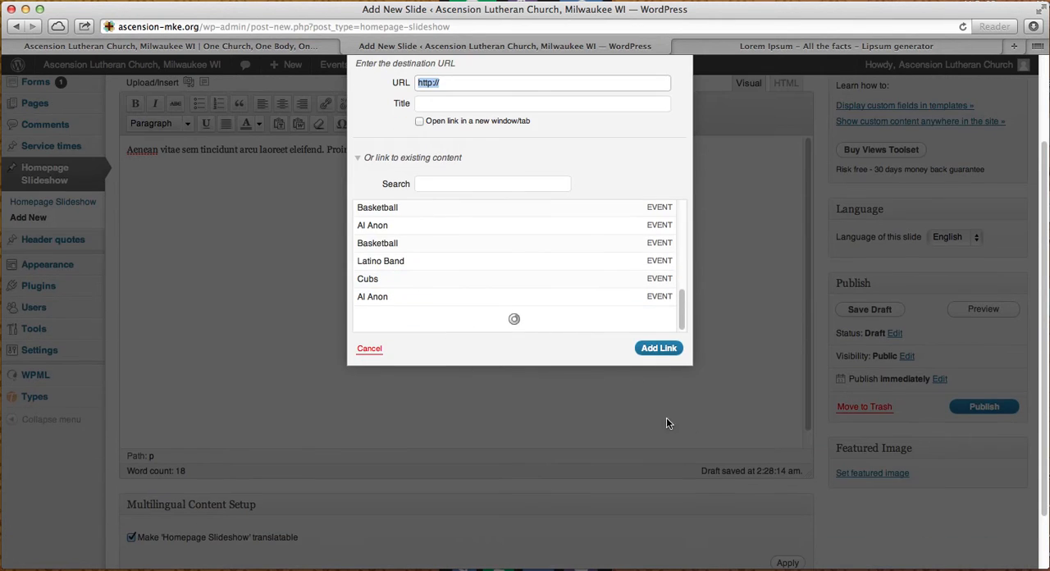
pyautogui.scroll(5, 666, 423)
pyautogui.click(394, 379)
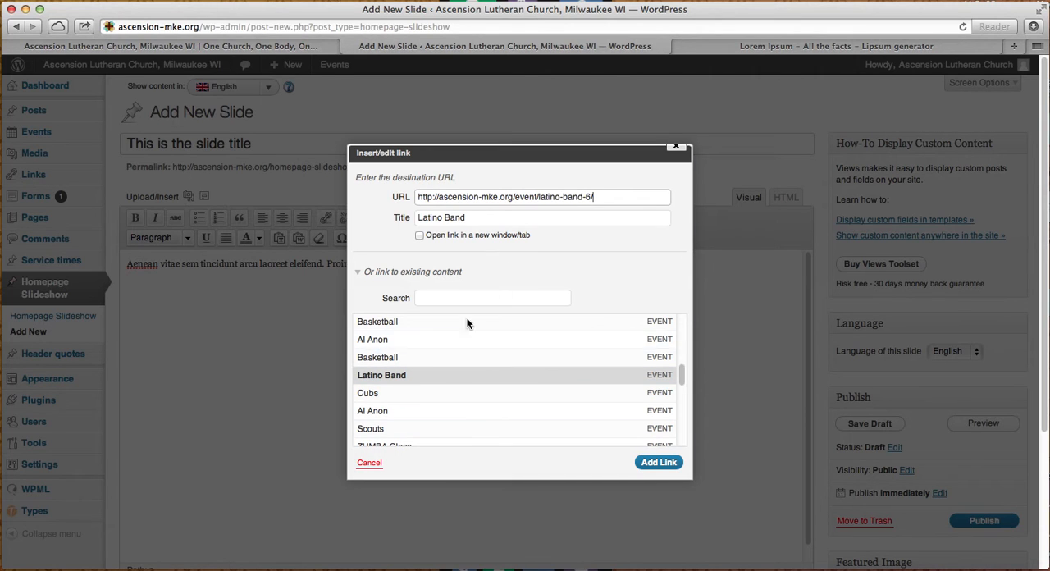
pyautogui.click(445, 298)
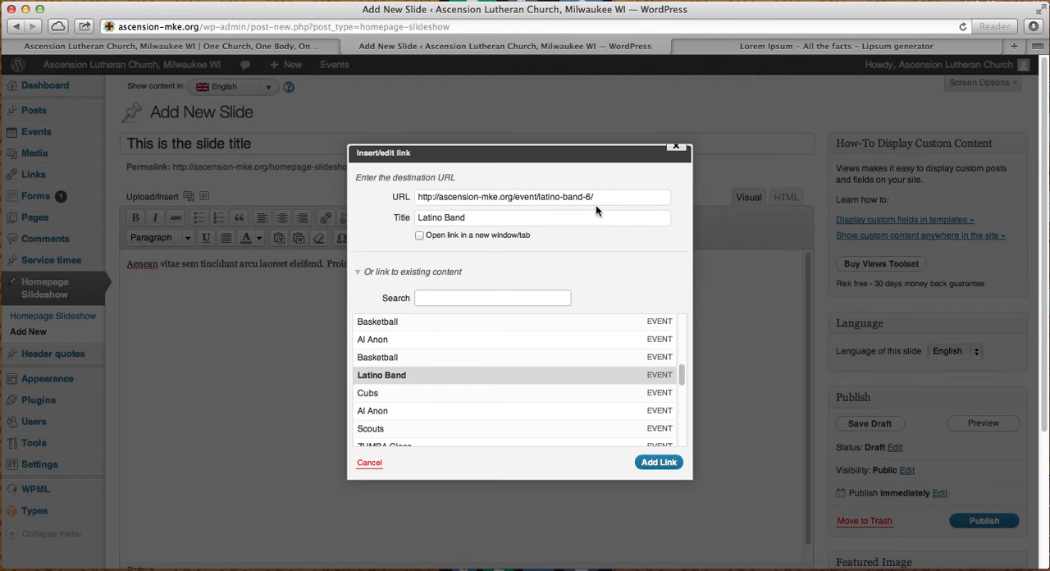
pyautogui.moveTo(600, 197); pyautogui.dragTo(429, 191)
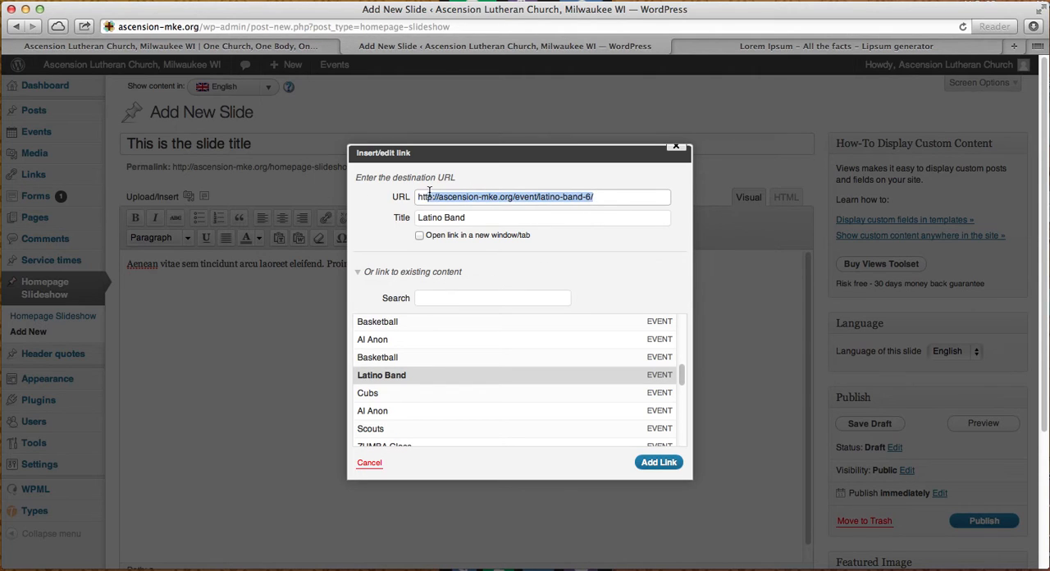
pyautogui.click(430, 195)
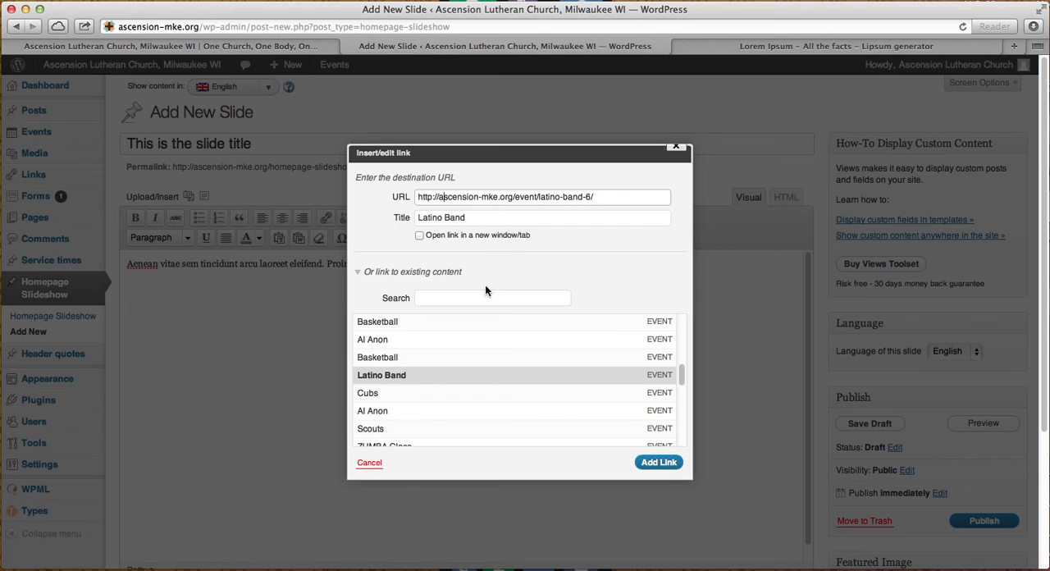
pyautogui.click(359, 273)
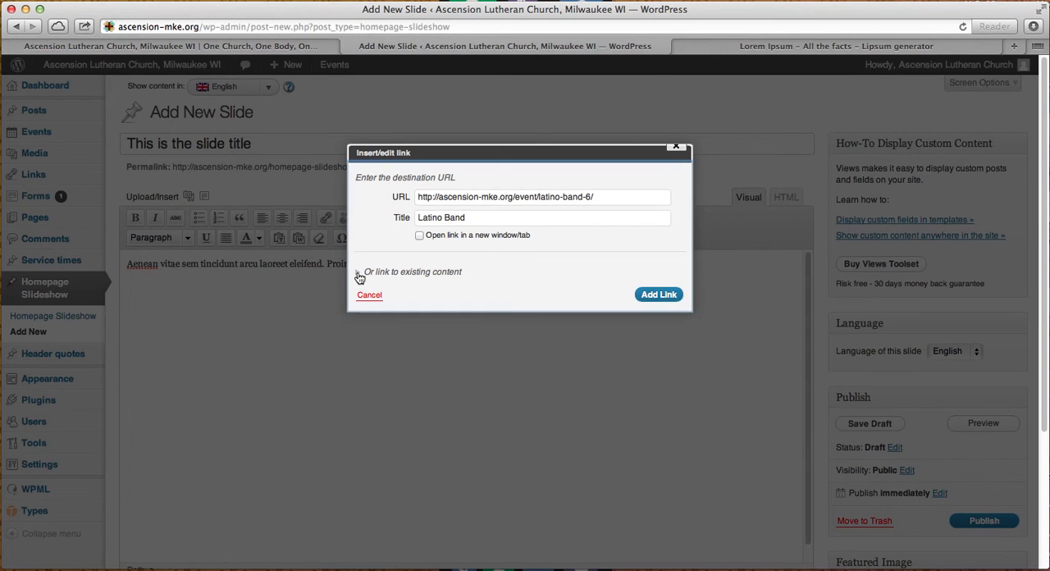
pyautogui.click(380, 274)
pyautogui.click(359, 274)
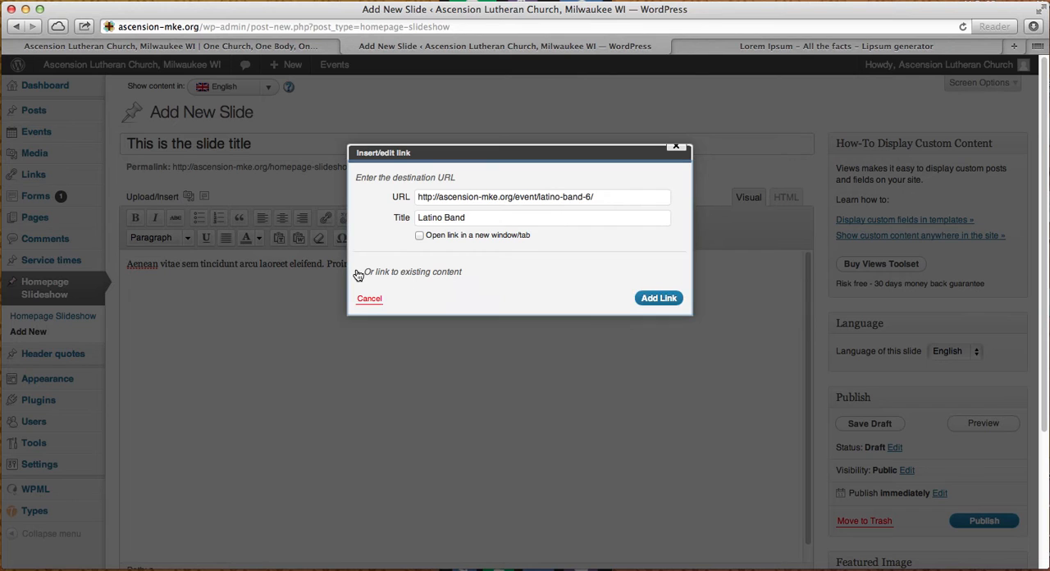
# - Search the existing content for "about" and link "Read more" to the Pastors & Staff page
pyautogui.click(359, 274)
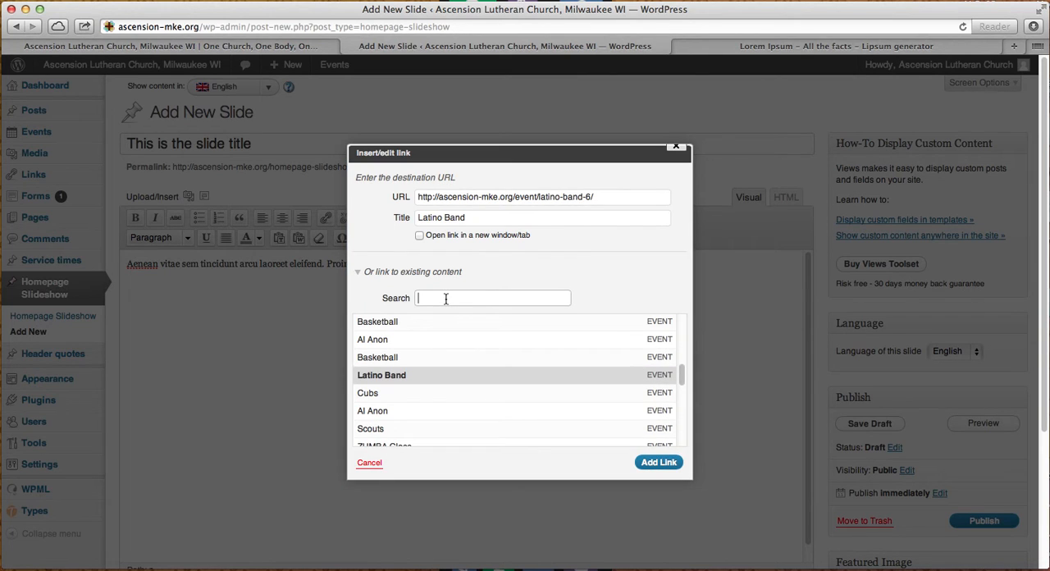
pyautogui.write('about')
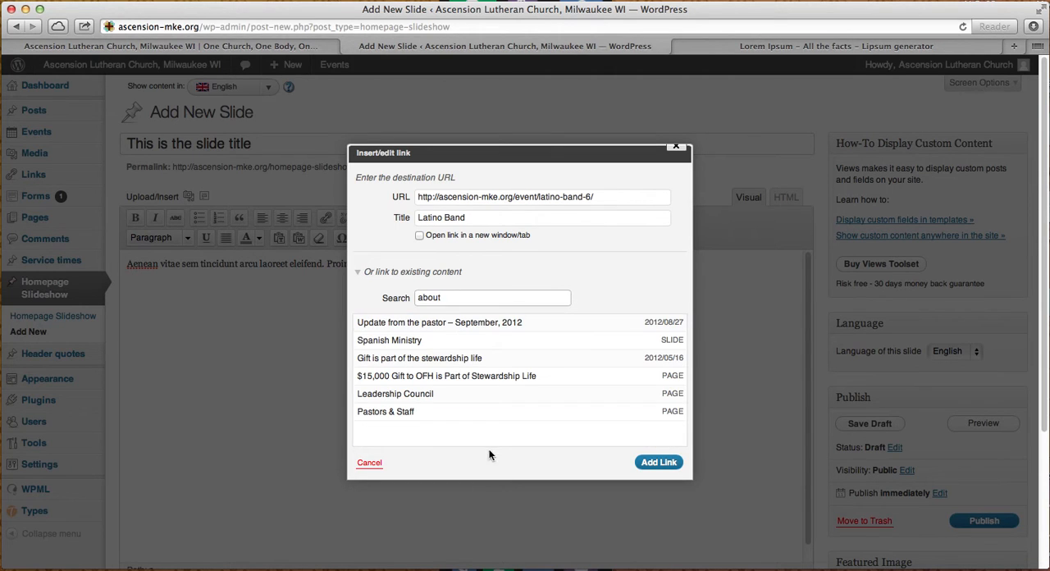
pyautogui.click(396, 411)
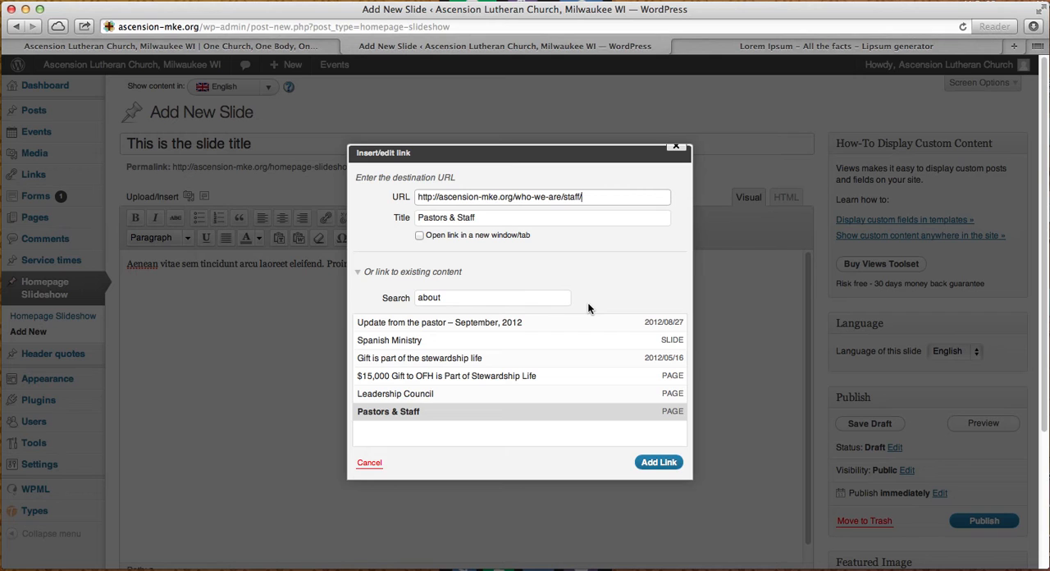
pyautogui.click(663, 463)
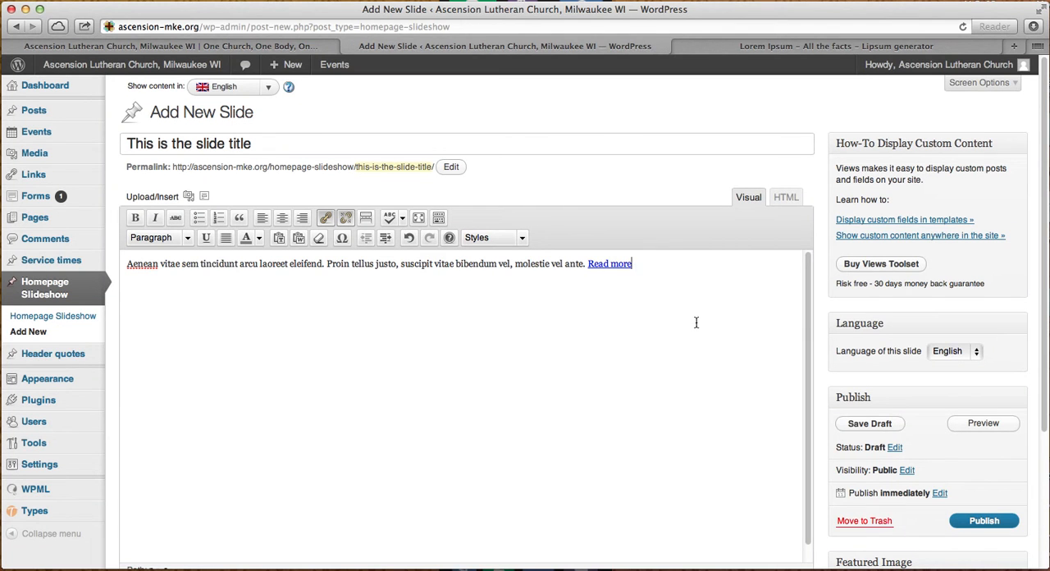
pyautogui.scroll(-4, 605, 424)
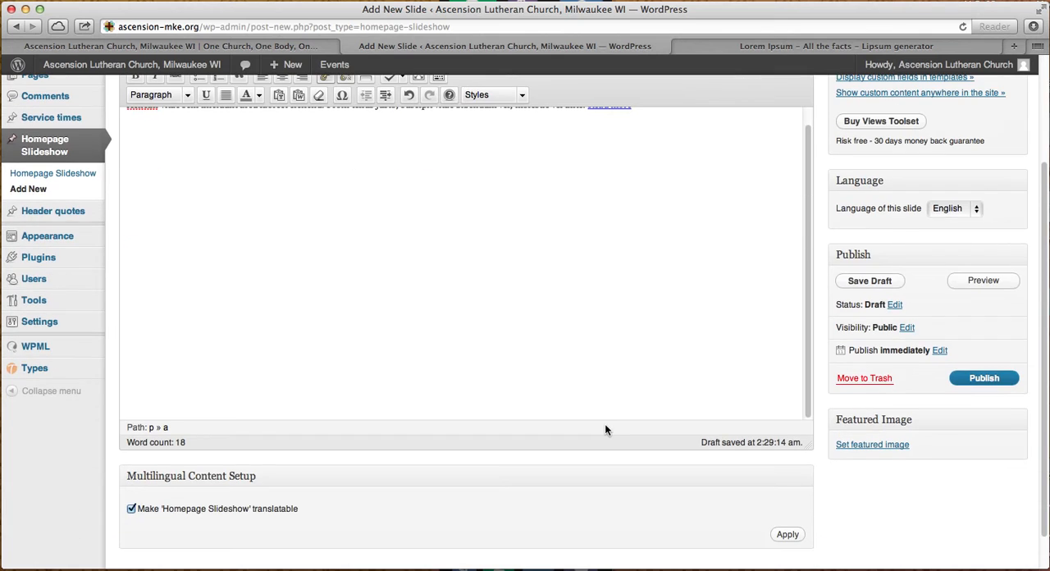
pyautogui.scroll(4, 606, 426)
pyautogui.scroll(-5, 605, 426)
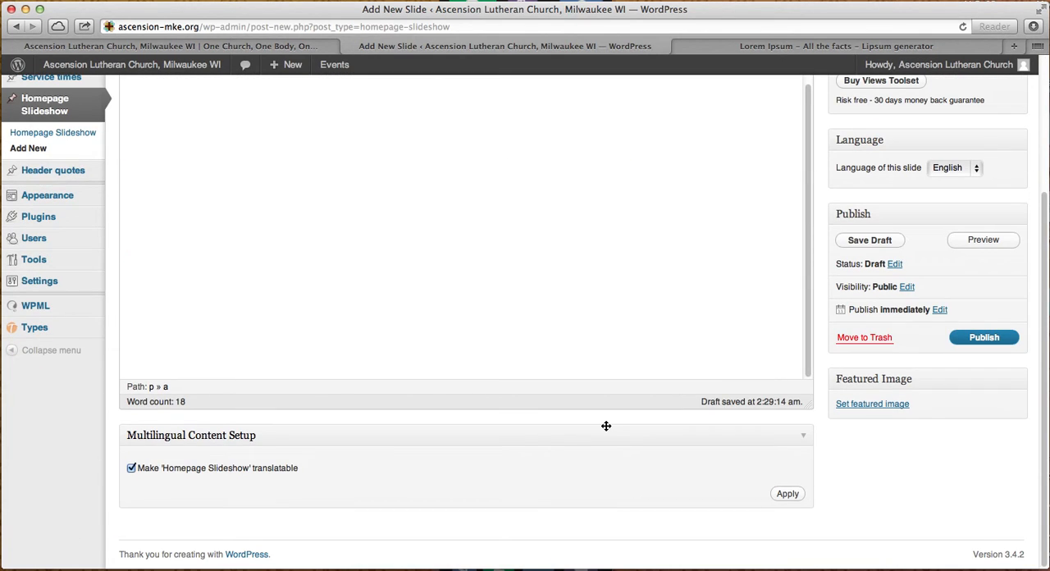
pyautogui.click(876, 407)
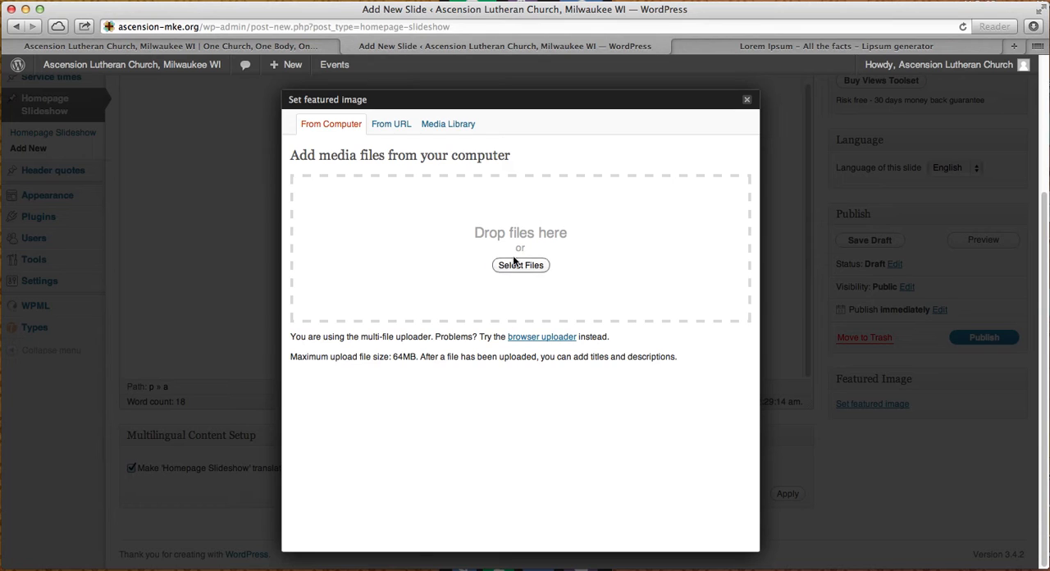
pyautogui.click(453, 136)
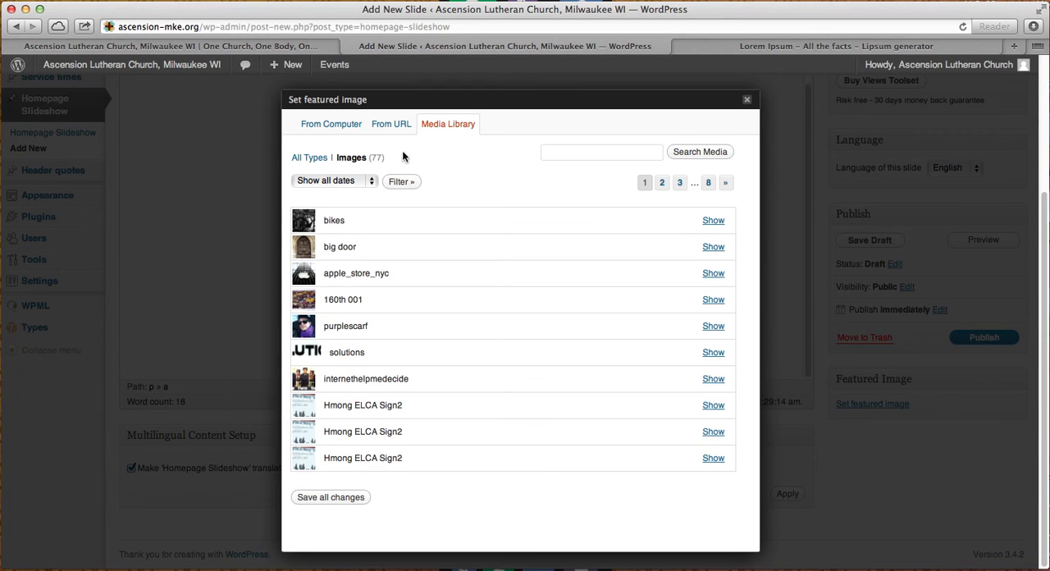
pyautogui.click(333, 125)
pyautogui.moveTo(90, 560); pyautogui.dragTo(467, 220)
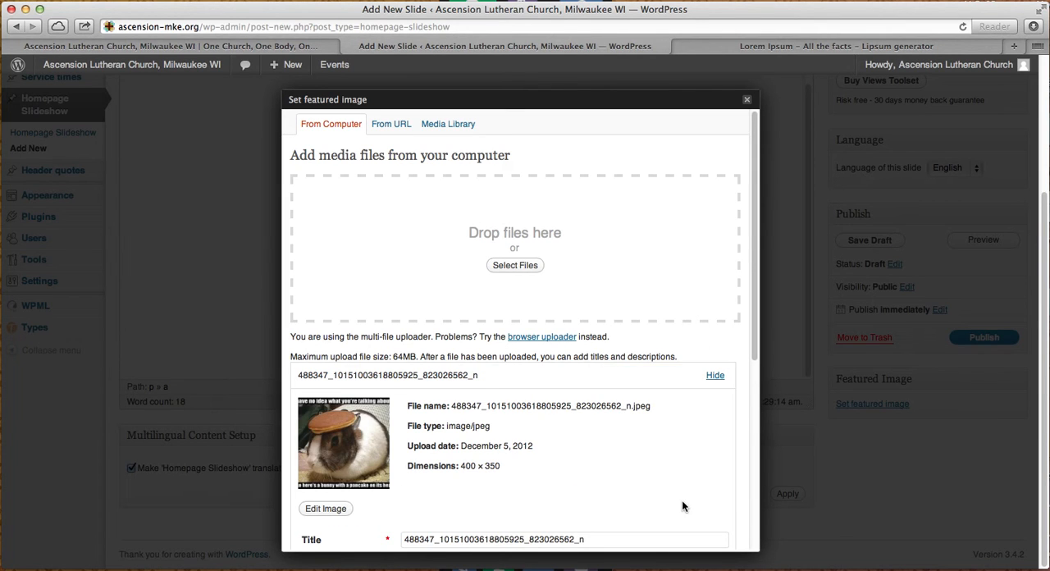
# - Set both the title and the alternate text of the uploaded image to "bunny with a pancake on its head"
pyautogui.scroll(-5, 682, 507)
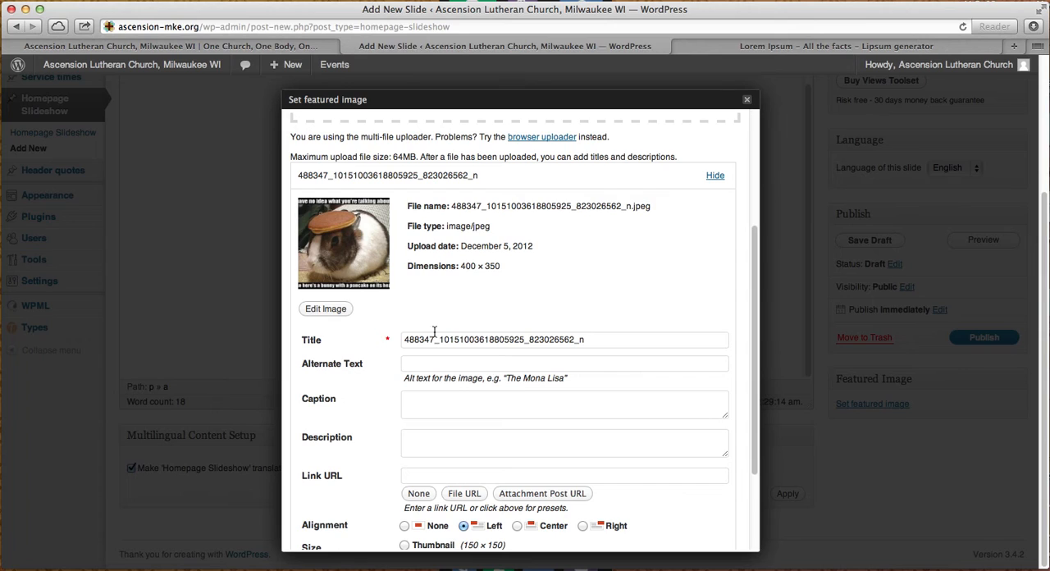
pyautogui.doubleClick(636, 339)
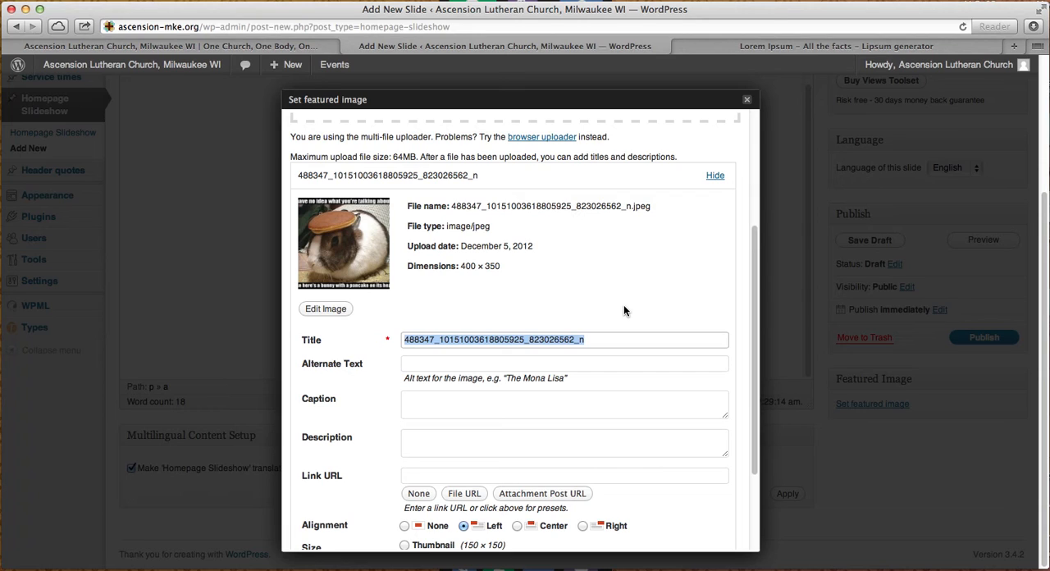
pyautogui.write('bunny with ')
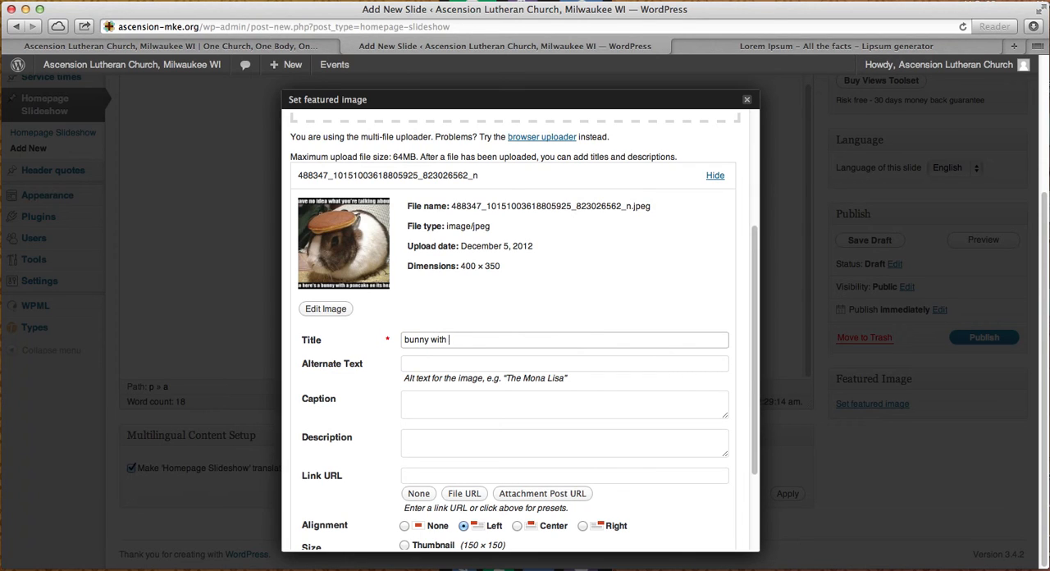
pyautogui.write('a pancake on its head')
pyautogui.tripleClick(579, 341)
pyautogui.press('super+c')
pyautogui.click(553, 363)
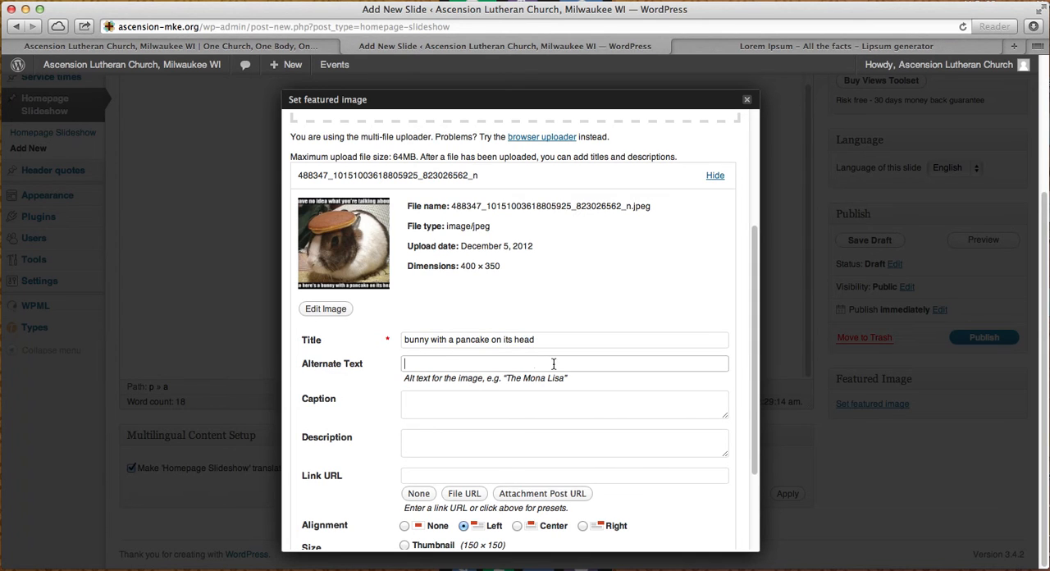
pyautogui.press('super+v')
# - Use the uploaded bunny image as the slide's featured image and publish the slide
pyautogui.scroll(-3, 649, 447)
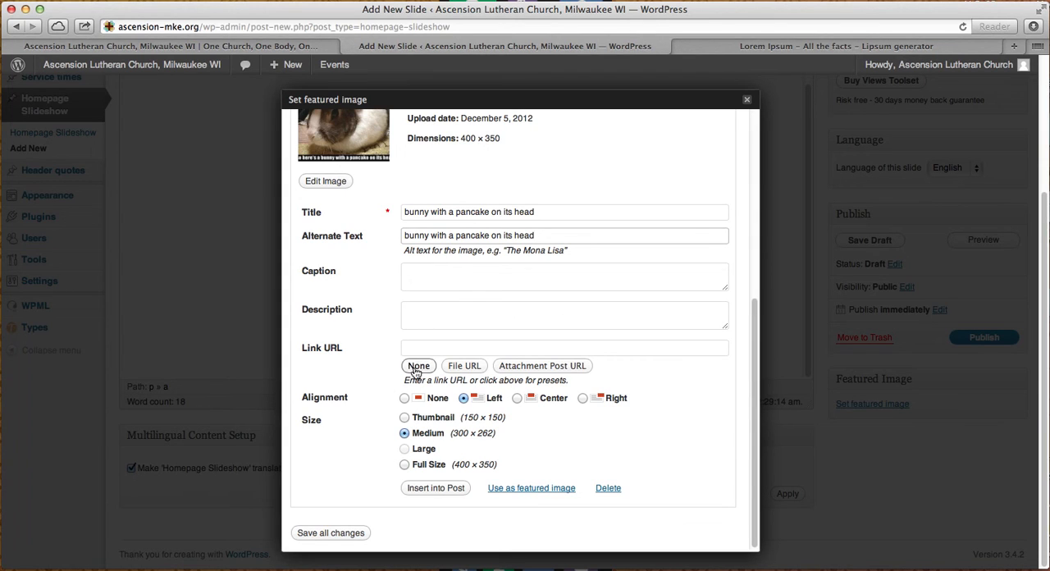
pyautogui.click(522, 489)
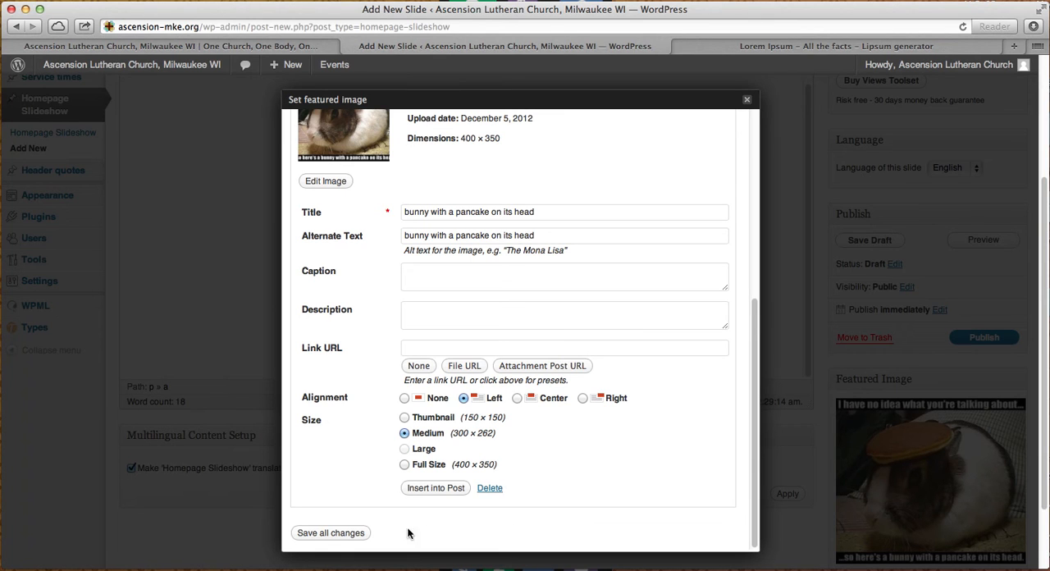
pyautogui.click(747, 103)
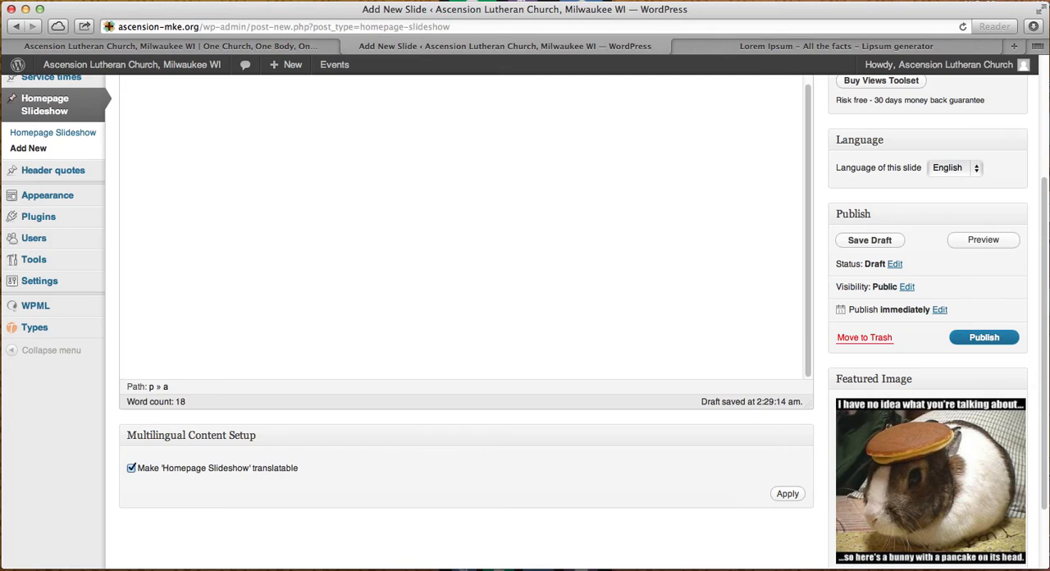
pyautogui.click(985, 338)
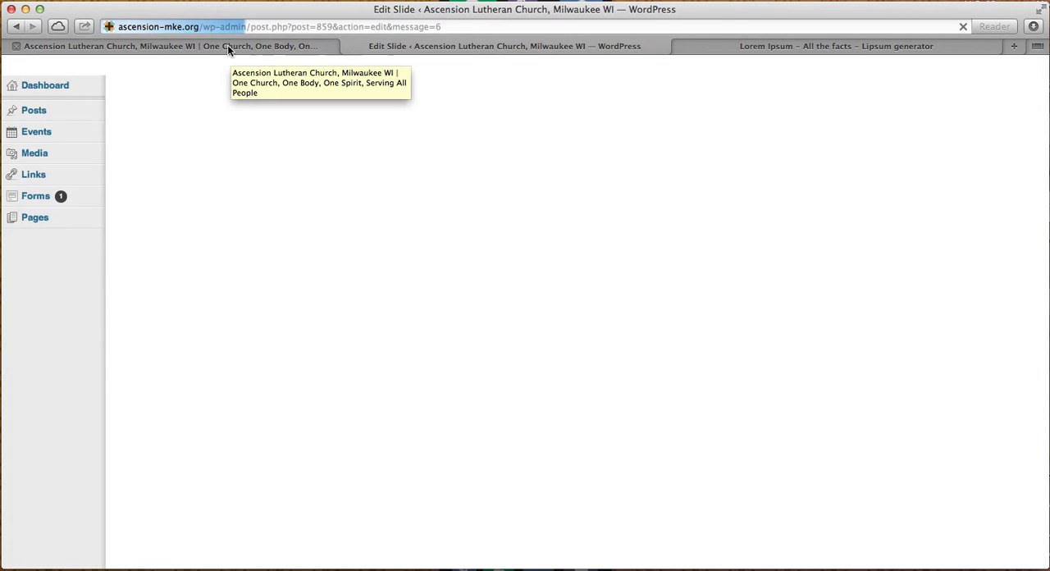
# - View the homepage slideshow on the live site and move the slide "This is the slide title" to the trash
pyautogui.click(227, 44)
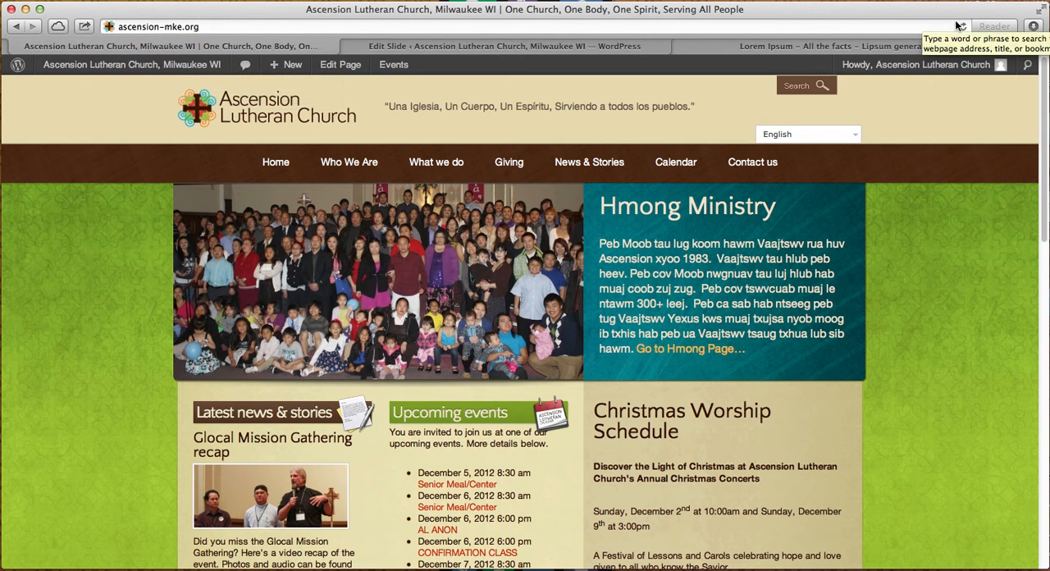
pyautogui.press('super+l')
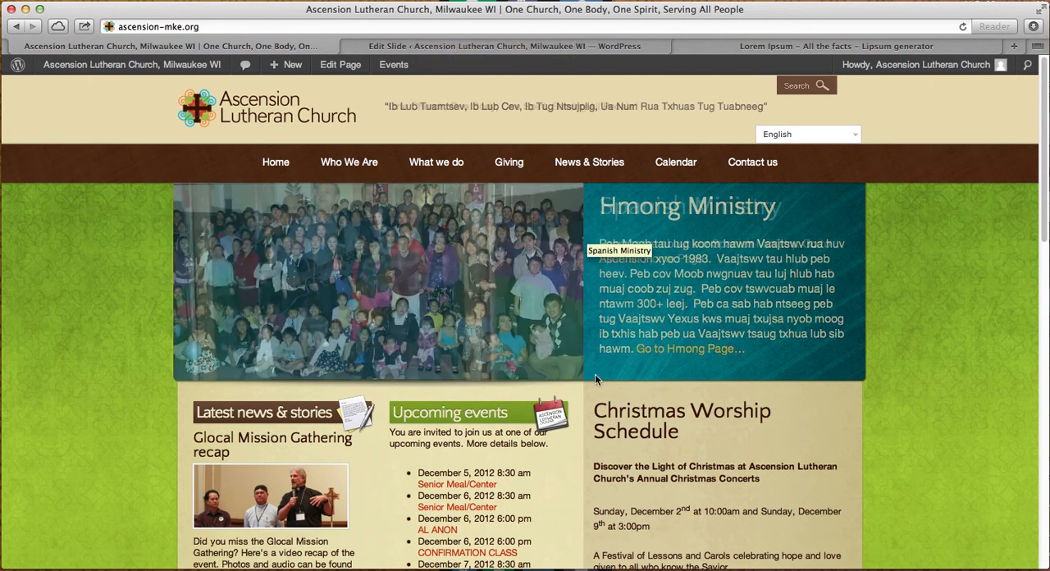
pyautogui.click(405, 46)
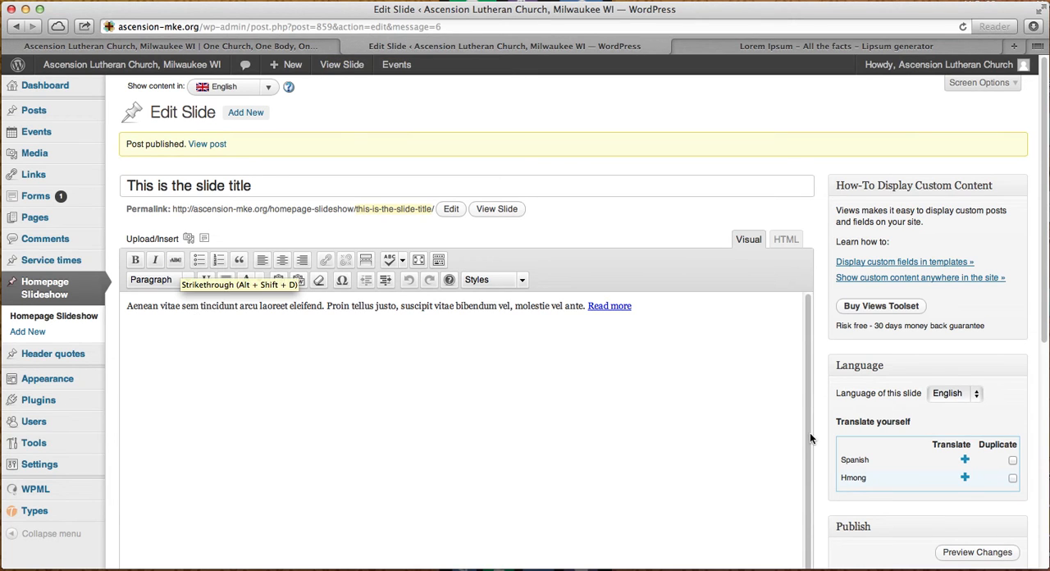
pyautogui.scroll(-3, 801, 426)
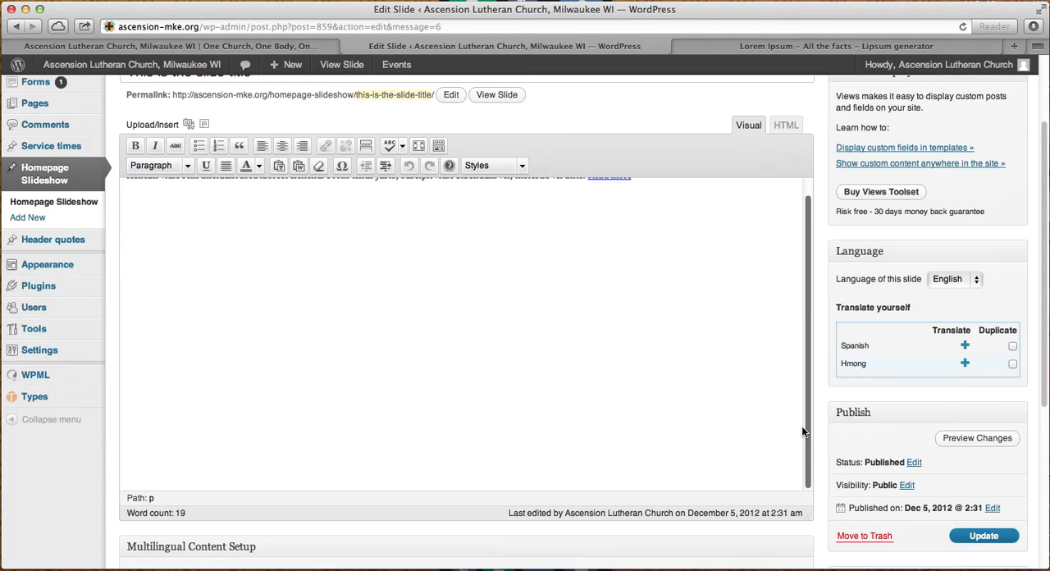
pyautogui.scroll(-2, 801, 431)
pyautogui.click(864, 450)
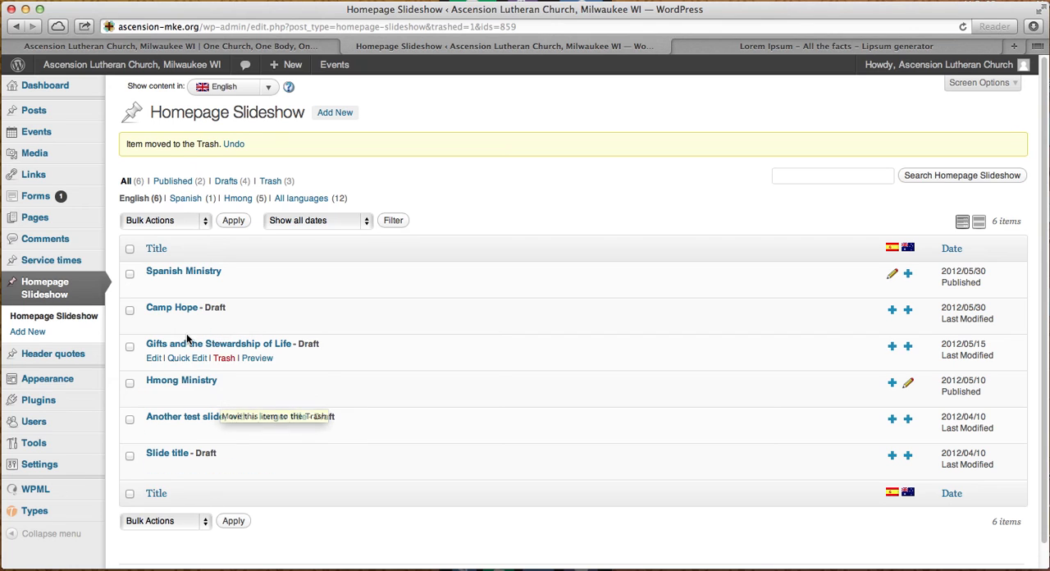
# - Open the draft slide "Another test slide, with a longer title" and remove its featured image
pyautogui.click(171, 421)
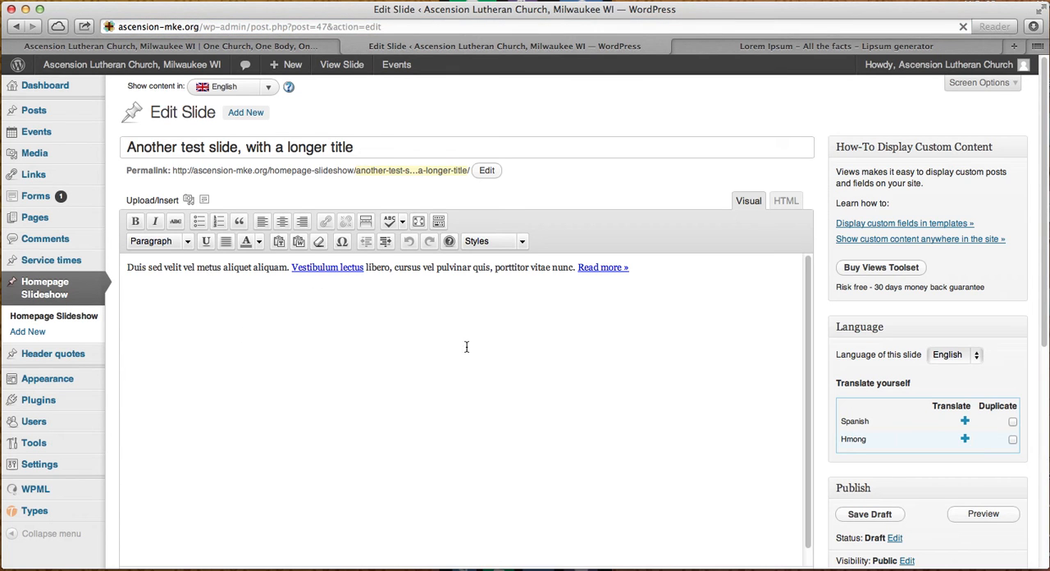
pyautogui.scroll(-3, 506, 355)
pyautogui.scroll(2, 328, 267)
pyautogui.scroll(-1, 708, 408)
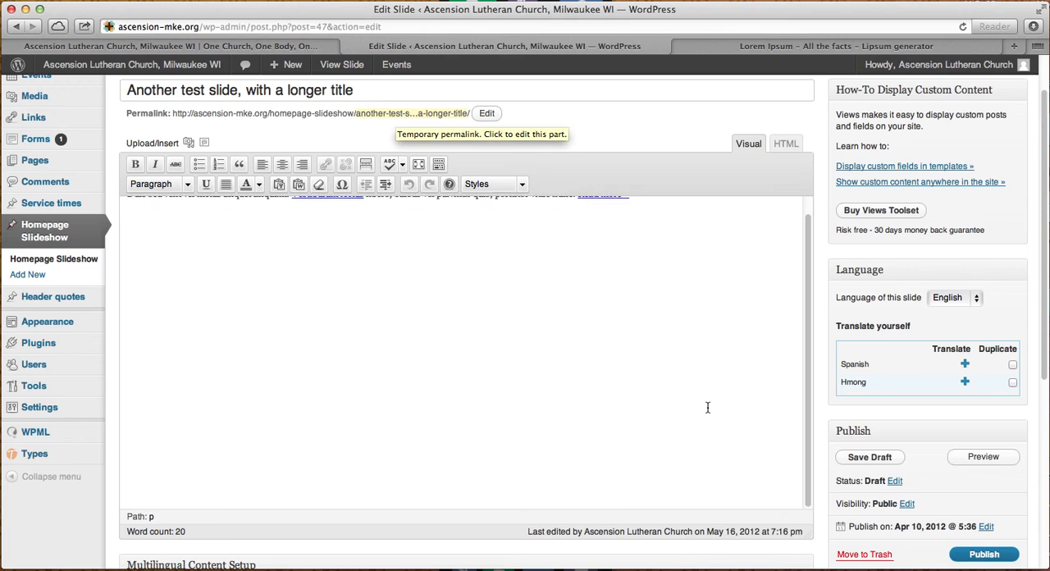
pyautogui.scroll(-6, 708, 408)
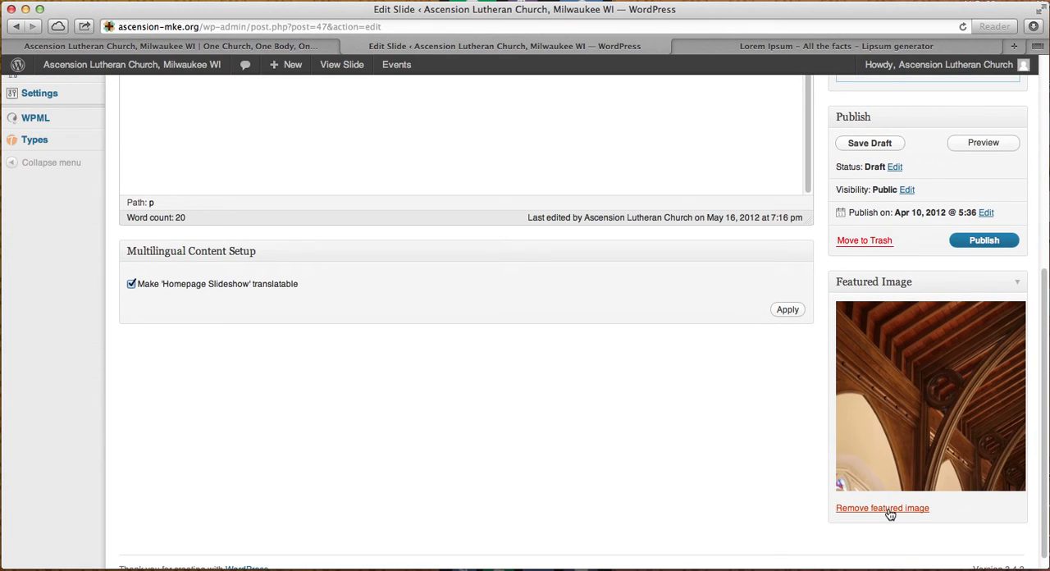
pyautogui.click(879, 508)
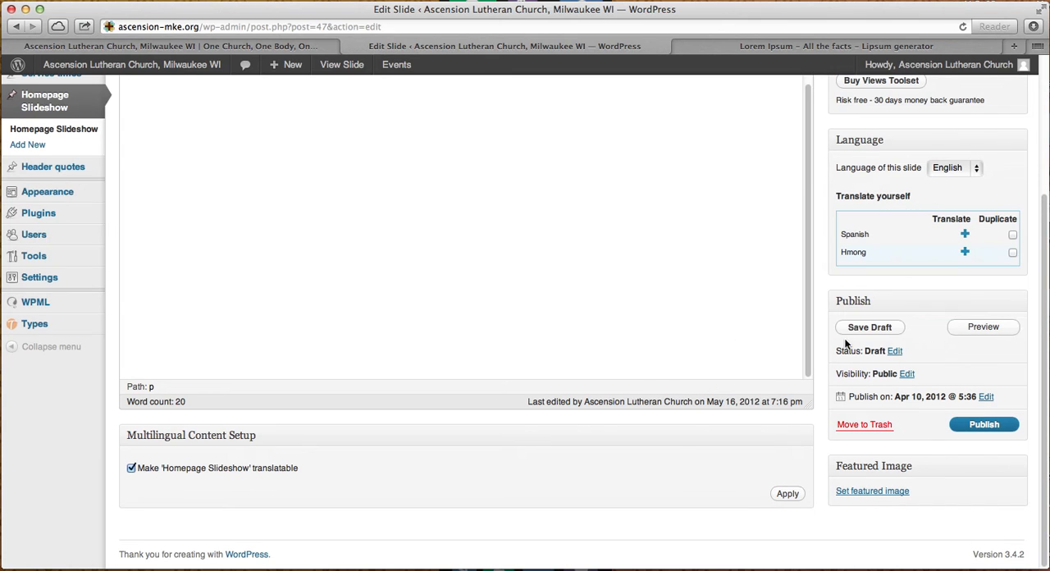
# - Look through the media library images available for the slide's featured image without choosing one
pyautogui.click(901, 496)
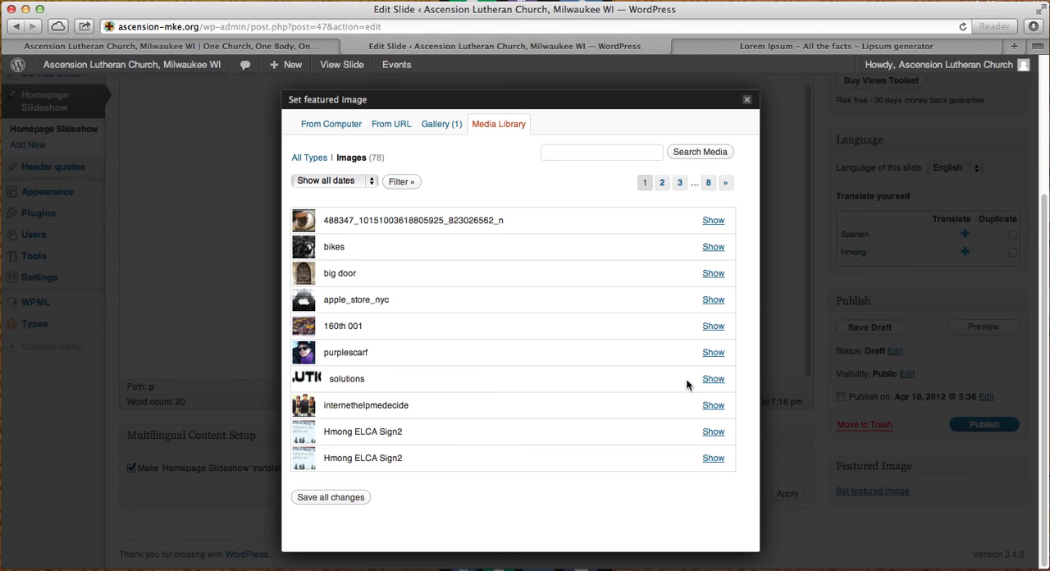
pyautogui.click(747, 100)
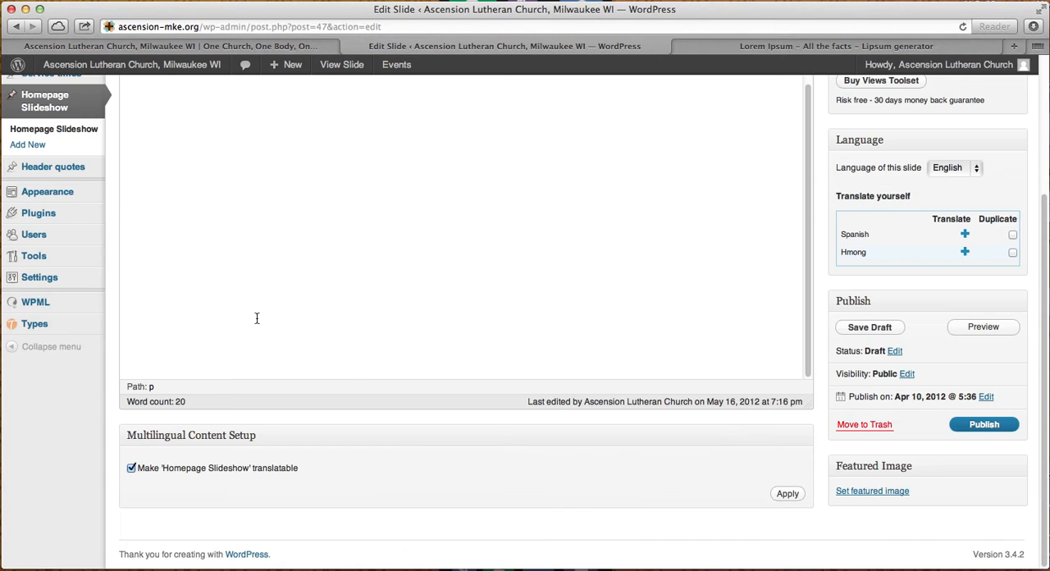
pyautogui.scroll(5, 582, 450)
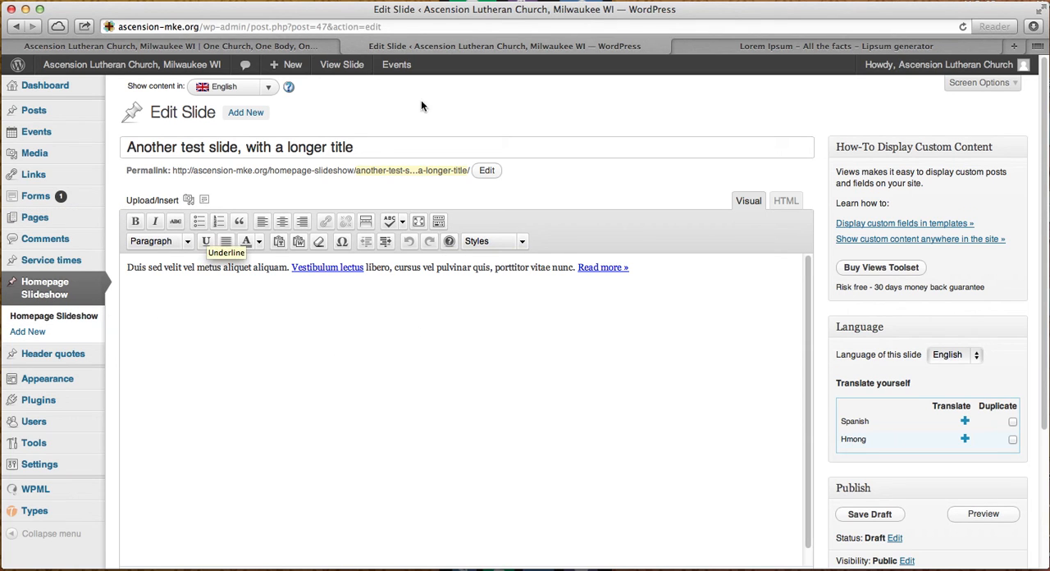
# - Open the Service times list and view the matching Christmas Worship Schedule section on the homepage
pyautogui.moveTo(70, 382)
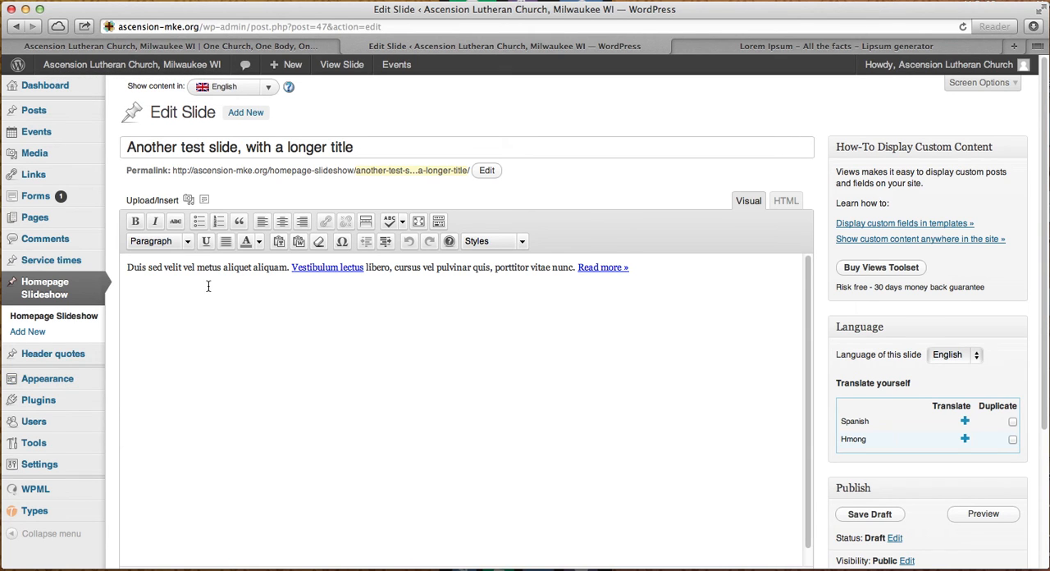
pyautogui.click(55, 264)
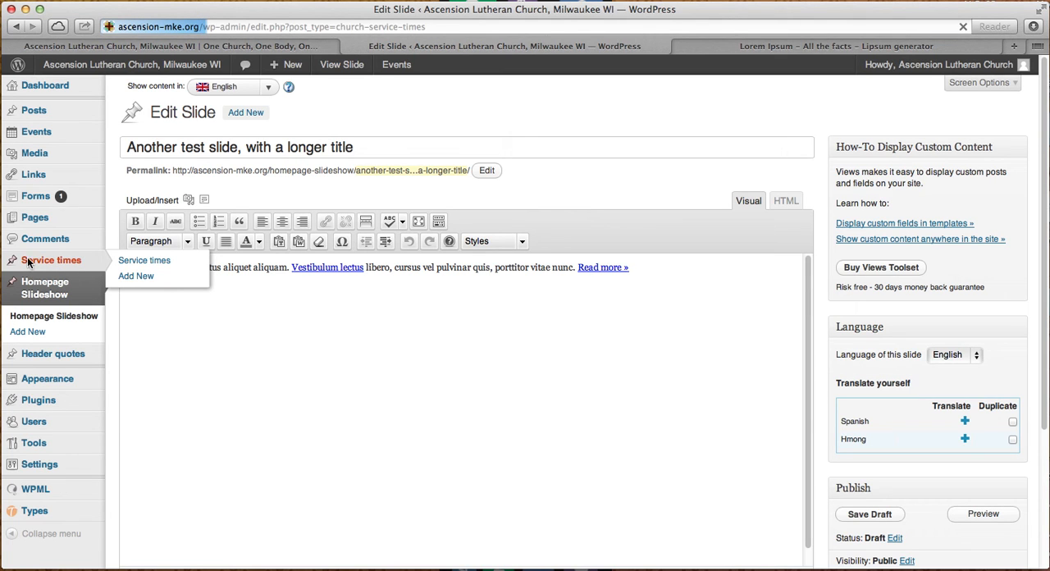
pyautogui.click(163, 47)
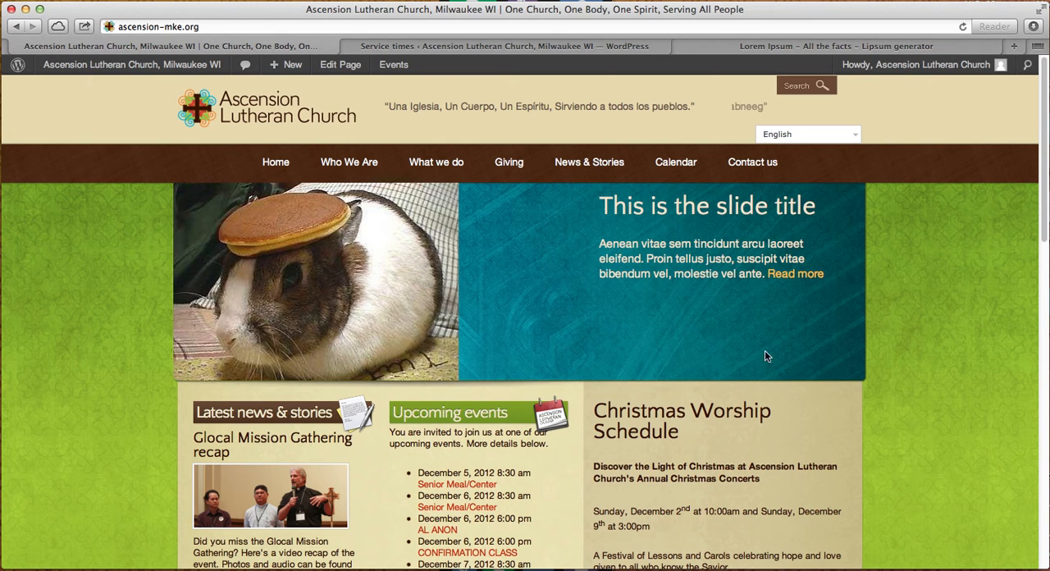
pyautogui.scroll(-3, 750, 472)
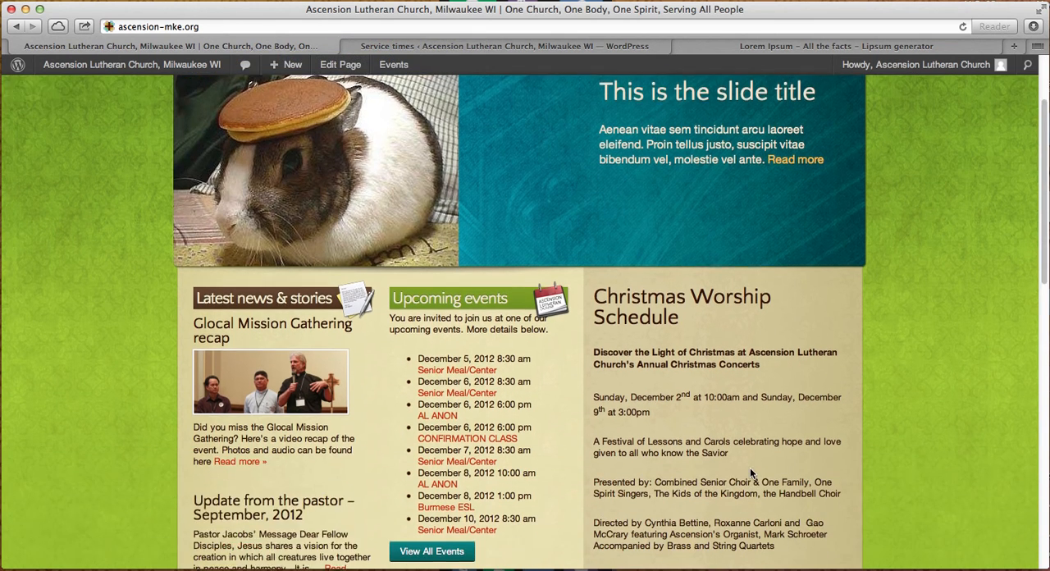
# - Inspect the status options in quick editing for the Christmas Worship Schedule entry and compare the entry with the homepage
pyautogui.click(461, 46)
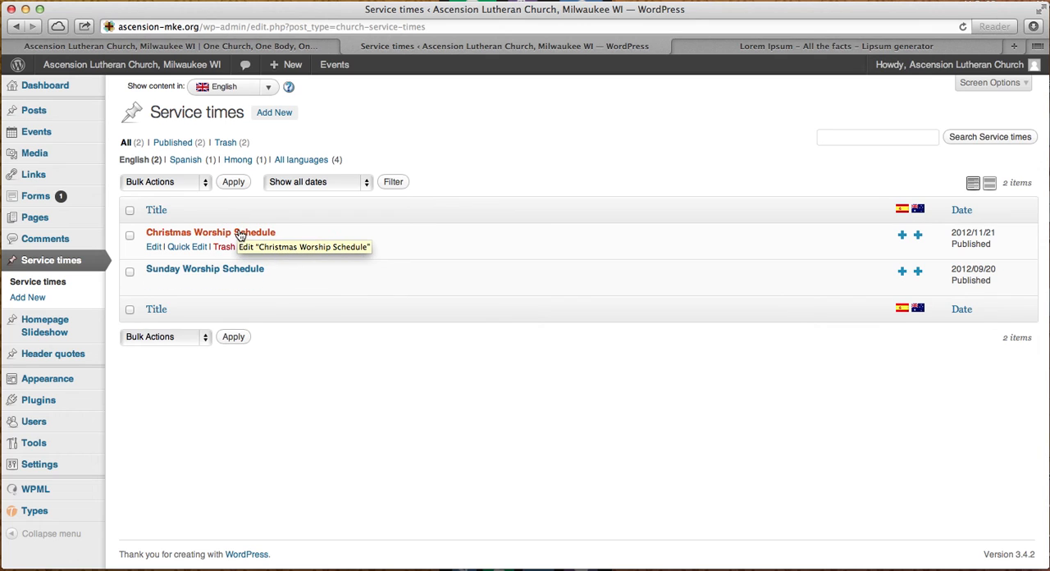
pyautogui.click(184, 247)
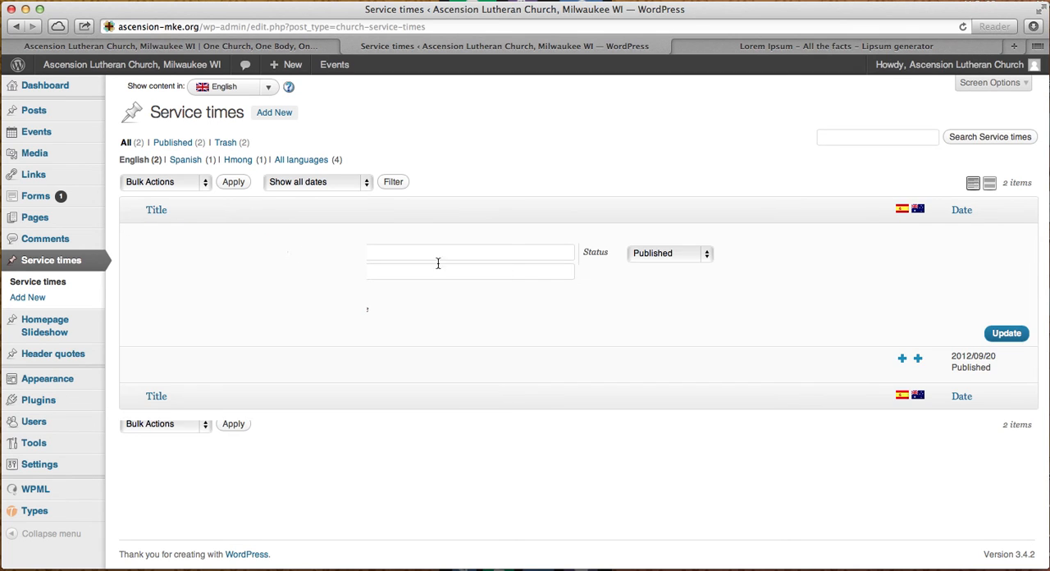
pyautogui.click(708, 255)
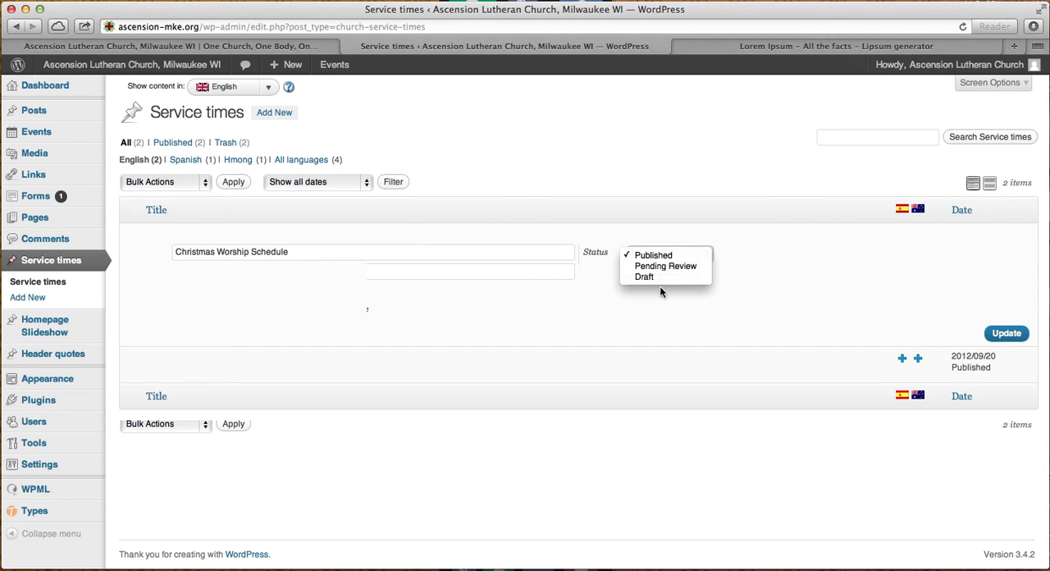
pyautogui.click(666, 312)
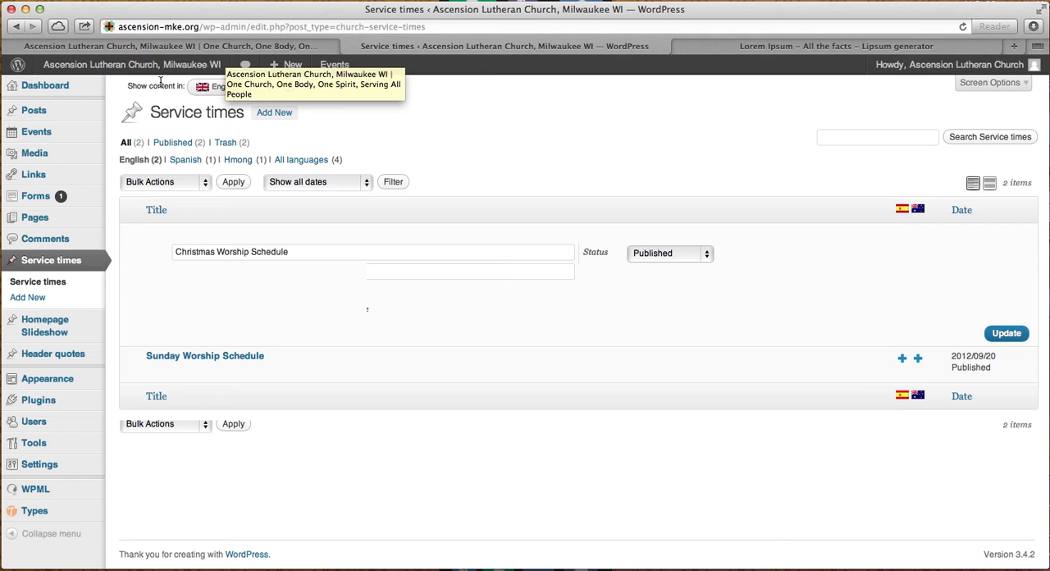
pyautogui.click(174, 47)
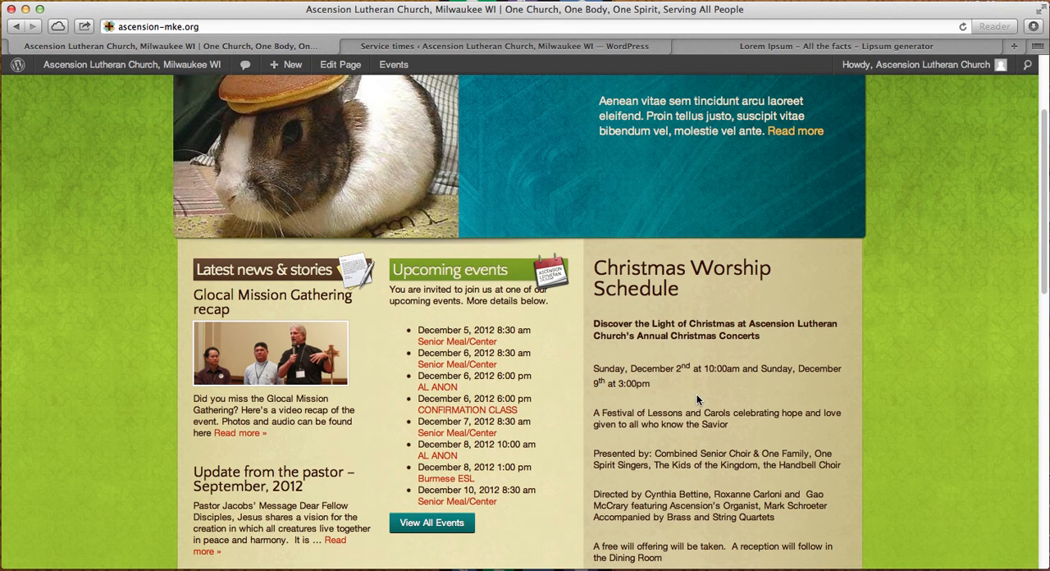
pyautogui.click(485, 48)
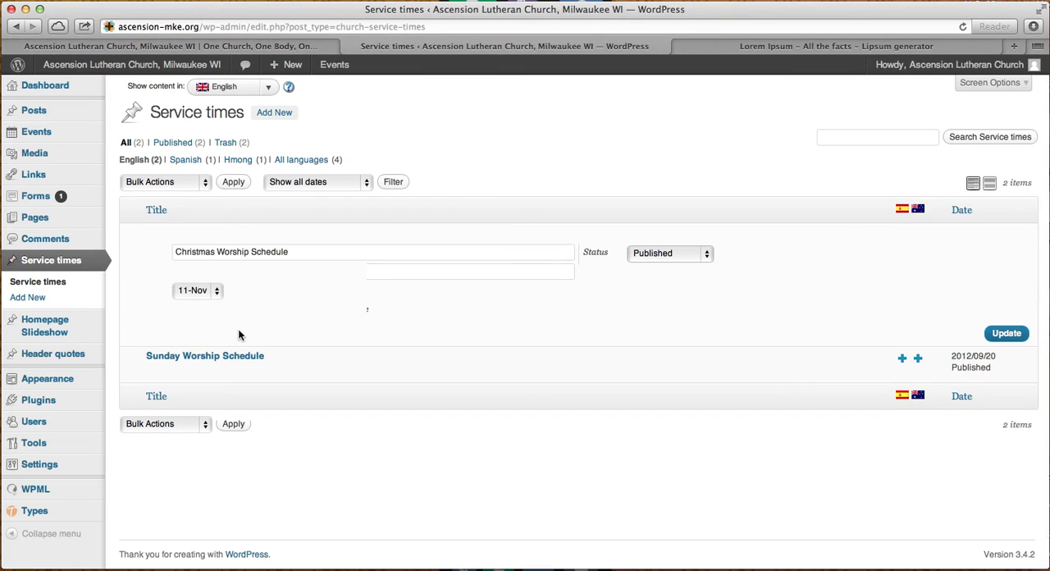
# - Start a new Service times entry, look over its form and place the cursor in the title field
pyautogui.click(276, 113)
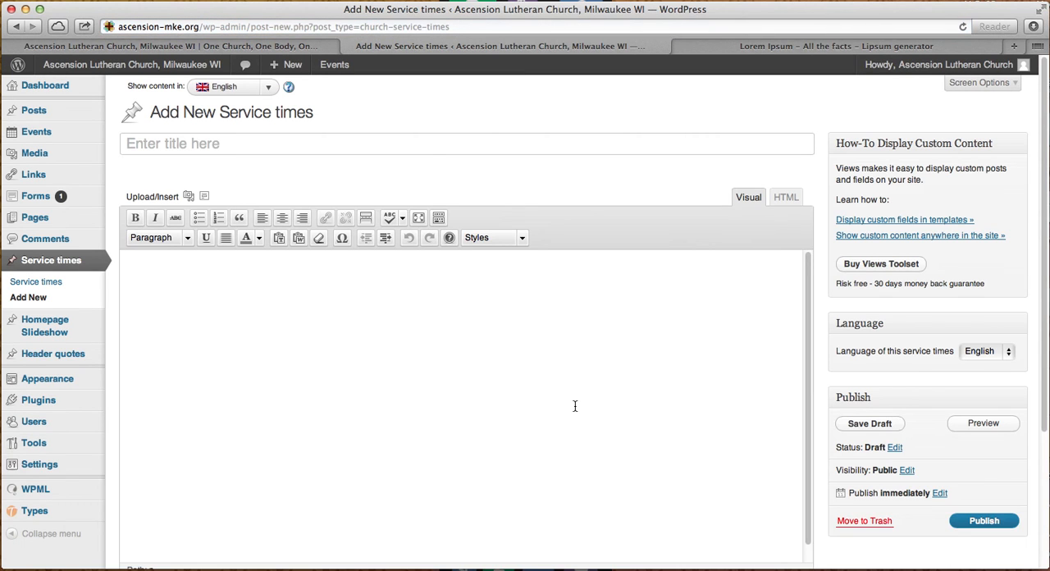
pyautogui.scroll(-5, 575, 406)
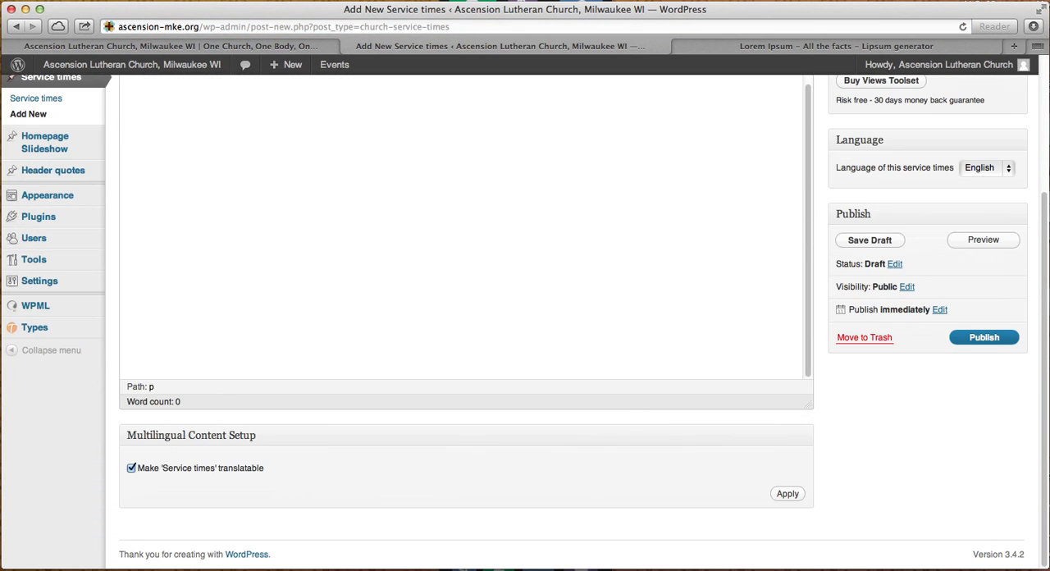
pyautogui.scroll(5, 615, 490)
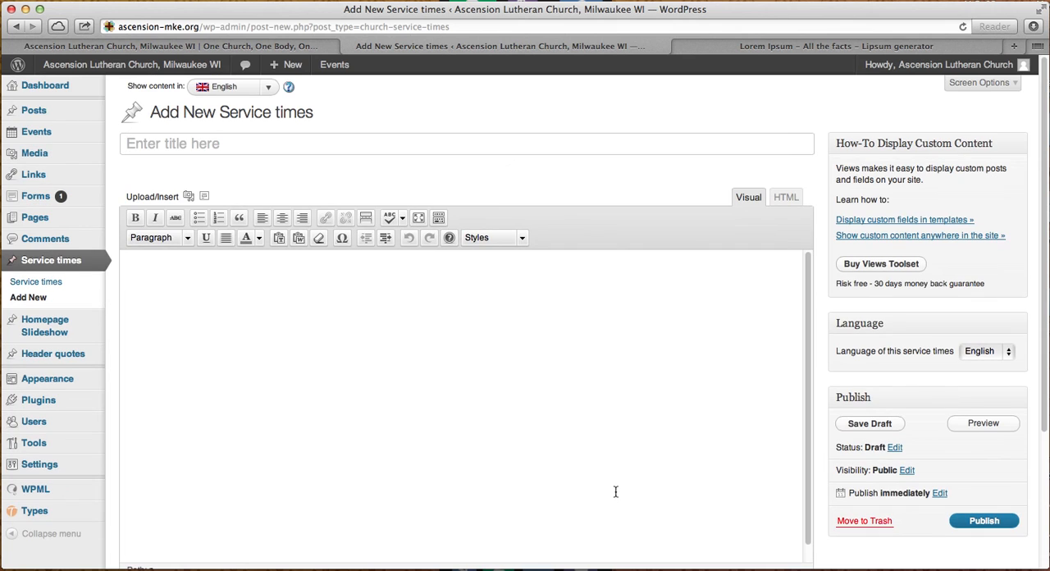
pyautogui.click(219, 148)
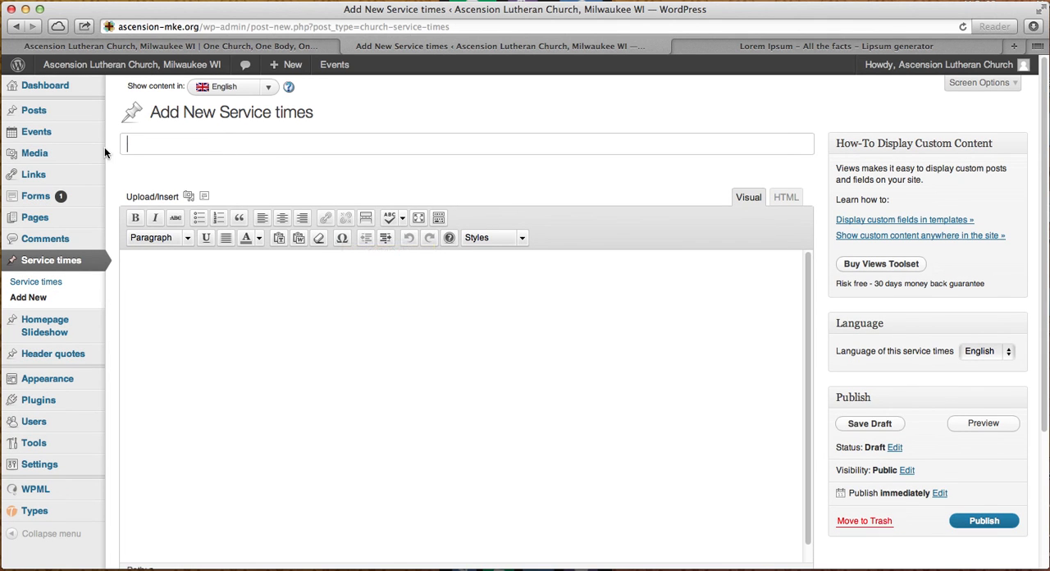
# - Examine the heading and body text of the Christmas Worship Schedule on the homepage
pyautogui.click(247, 45)
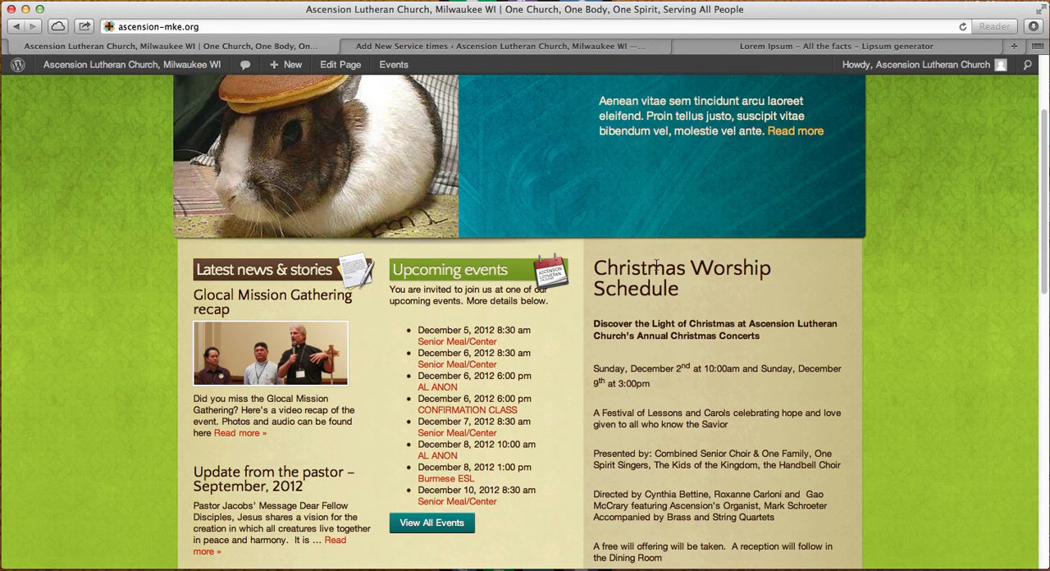
pyautogui.moveTo(596, 268); pyautogui.dragTo(678, 284)
pyautogui.click(678, 354)
pyautogui.moveTo(655, 335); pyautogui.dragTo(735, 502)
pyautogui.scroll(-3, 735, 498)
pyautogui.click(704, 389)
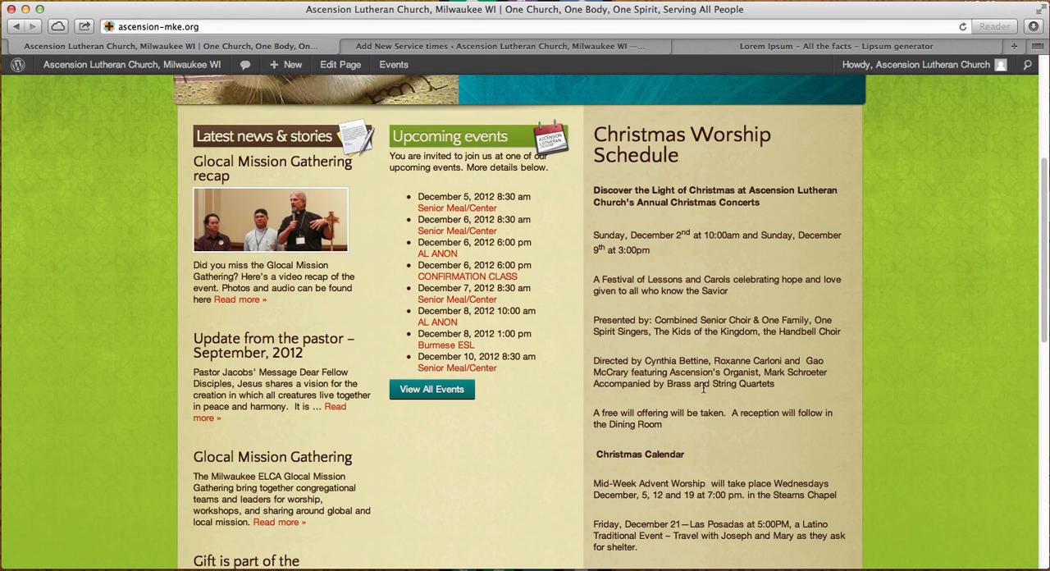
# - Review the content area and publishing options of the new Service times entry
pyautogui.click(384, 48)
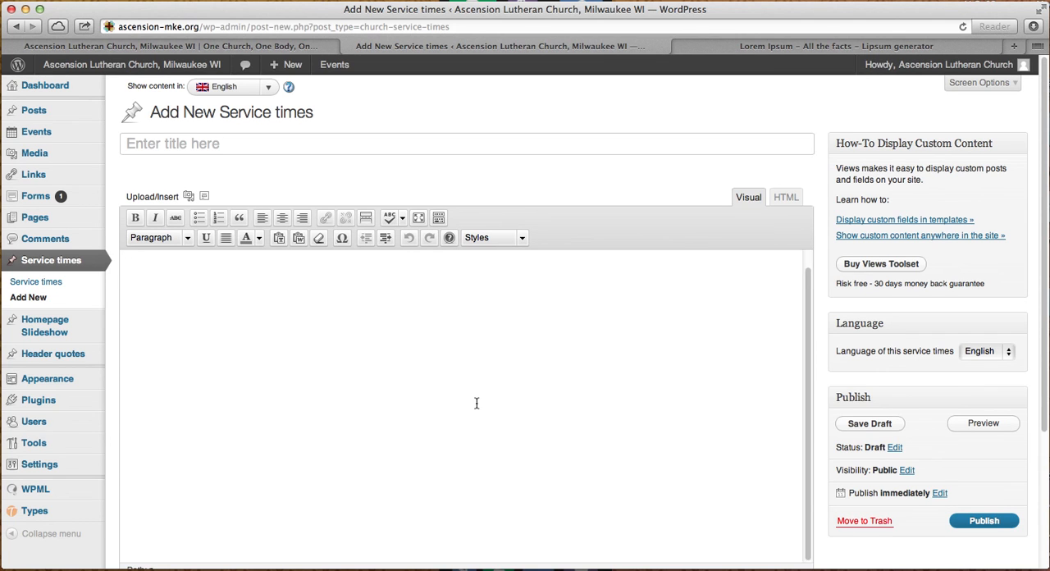
pyautogui.scroll(-5, 476, 403)
pyautogui.scroll(2, 344, 265)
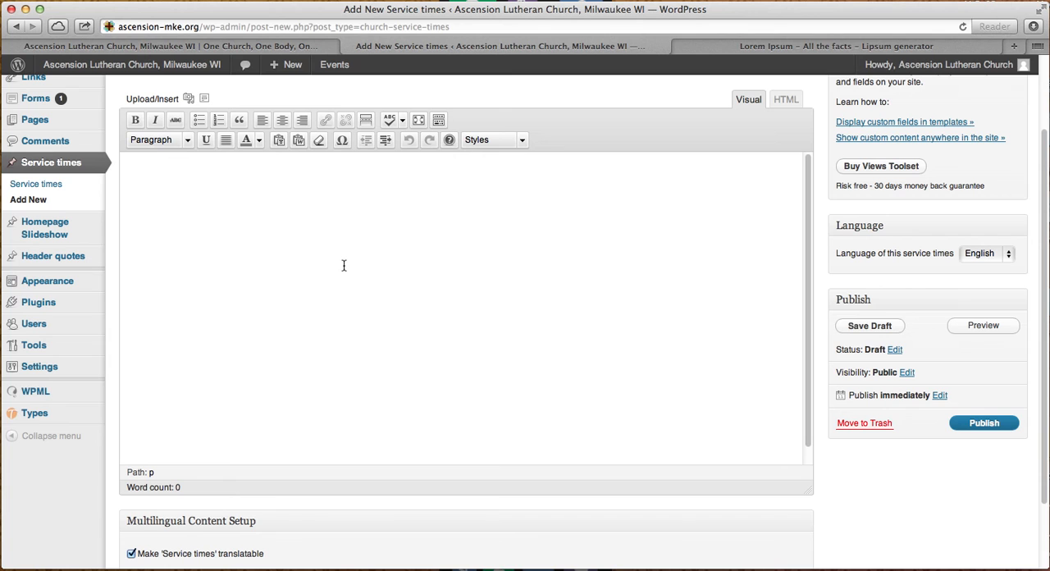
pyautogui.scroll(3, 348, 261)
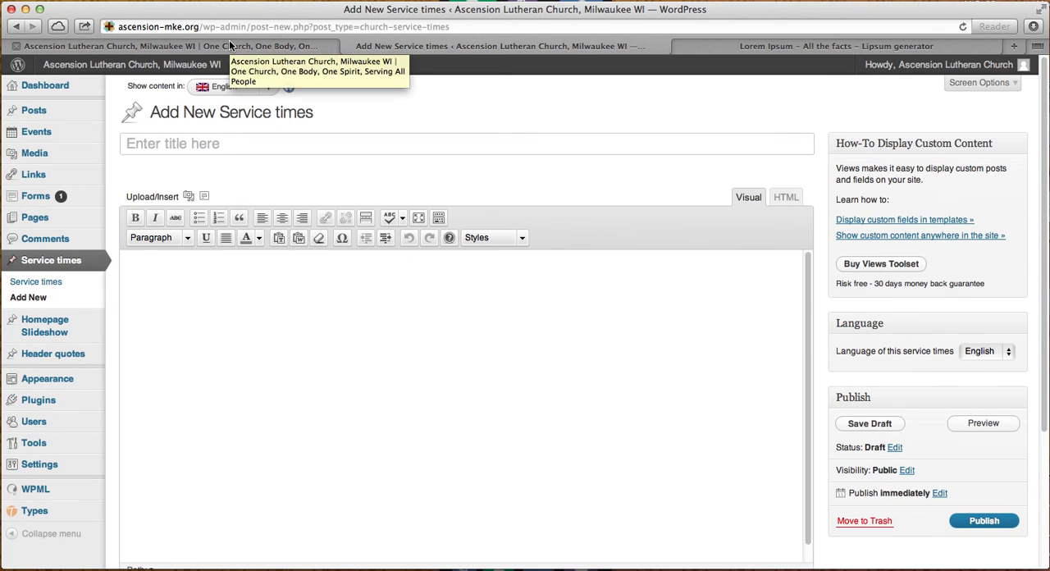
# - Read the homepage's Christmas Worship Schedule down to the Christmas Calendar dates, closing the AirPort network window that covers the page
pyautogui.click(195, 46)
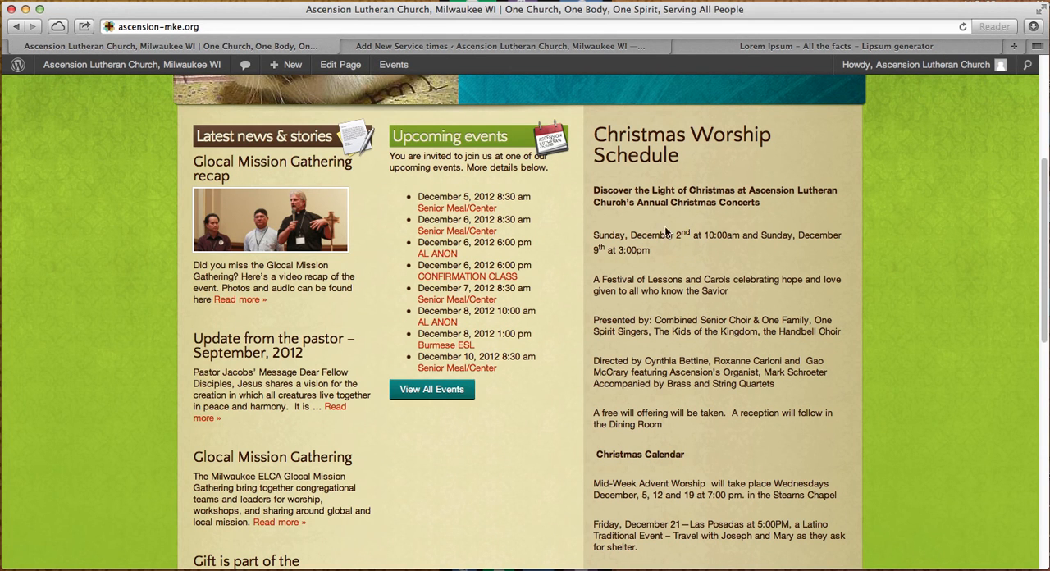
pyautogui.moveTo(597, 189); pyautogui.dragTo(699, 191)
pyautogui.click(692, 222)
pyautogui.scroll(-8, 650, 257)
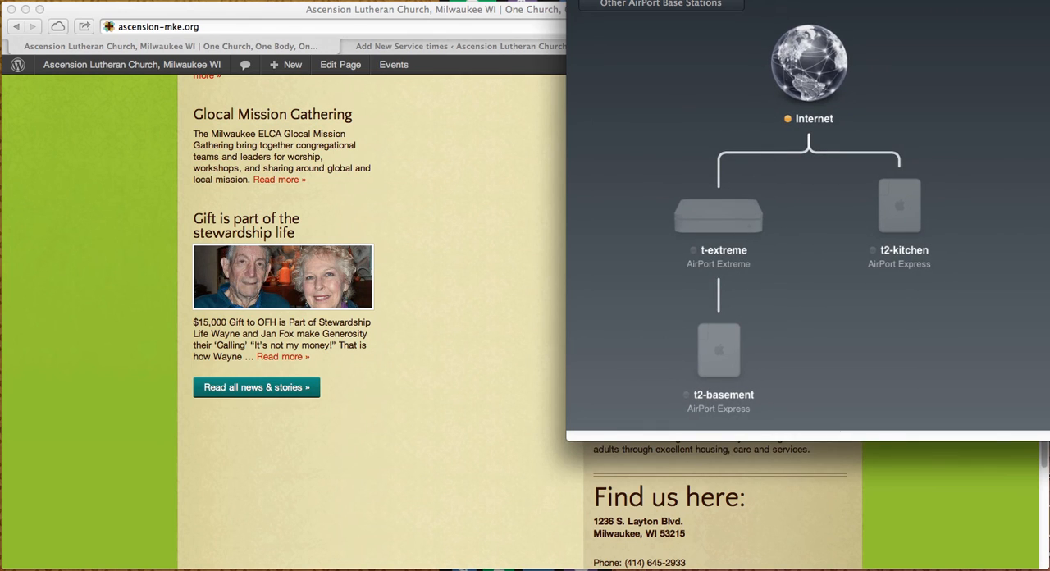
pyautogui.press('super+q')
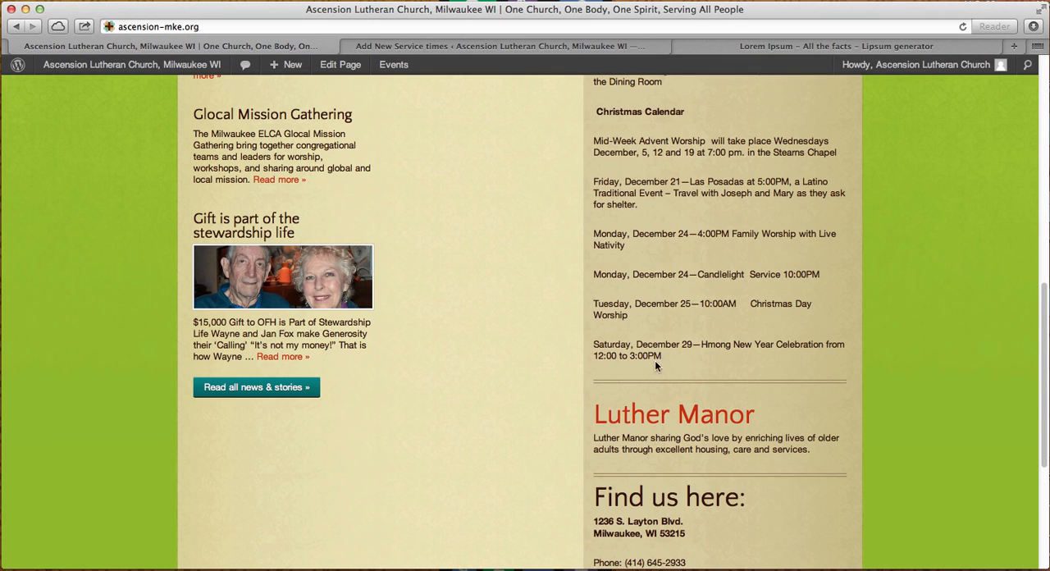
pyautogui.scroll(3, 673, 386)
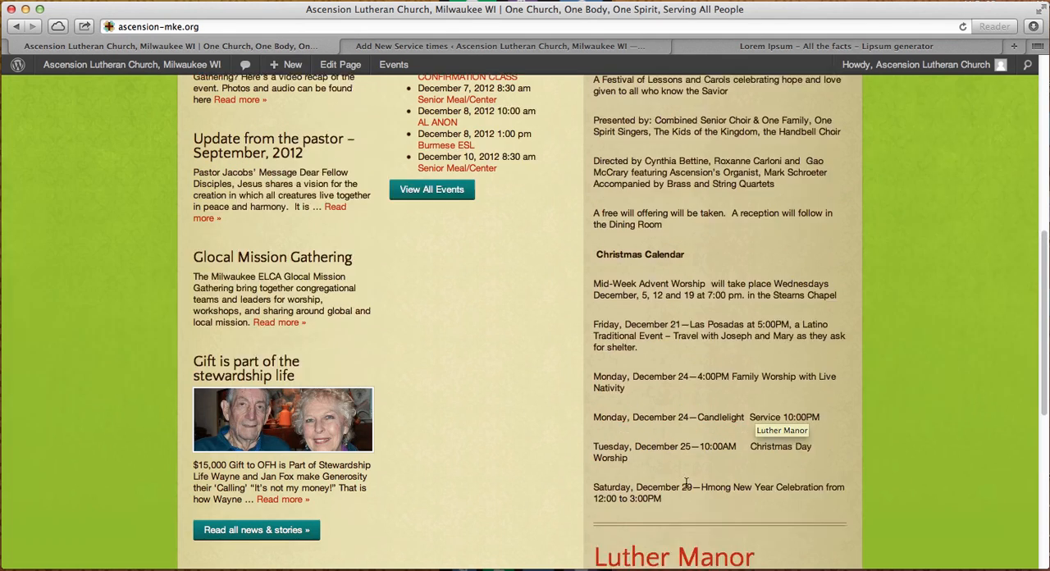
# - Review the homepage from the slideshow and Christmas Worship Schedule down to the Luther Manor and Find us here sections
pyautogui.scroll(2, 686, 484)
pyautogui.scroll(7, 698, 343)
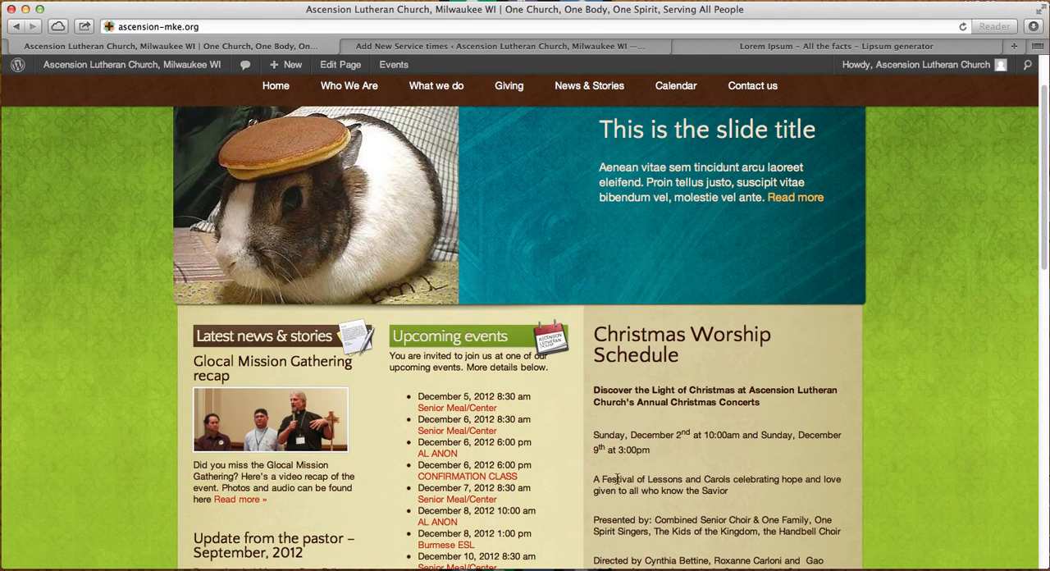
pyautogui.scroll(2, 644, 490)
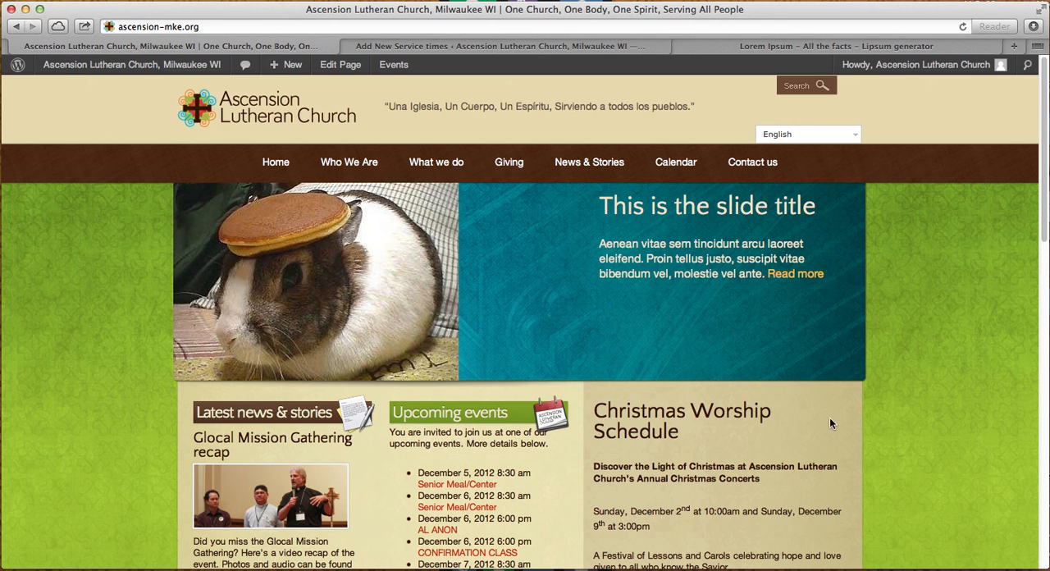
pyautogui.scroll(-5, 831, 420)
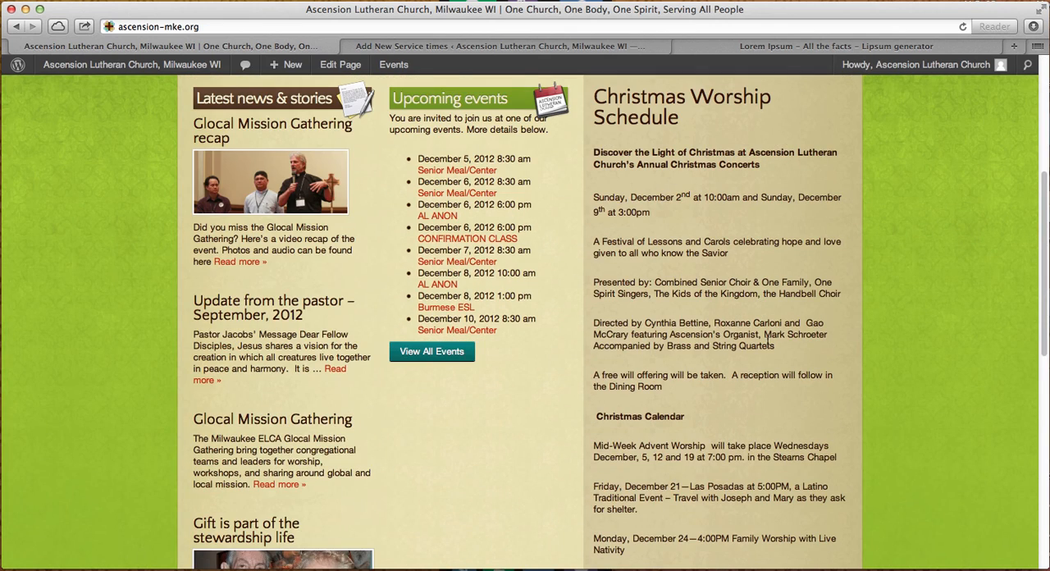
pyautogui.scroll(-7, 767, 341)
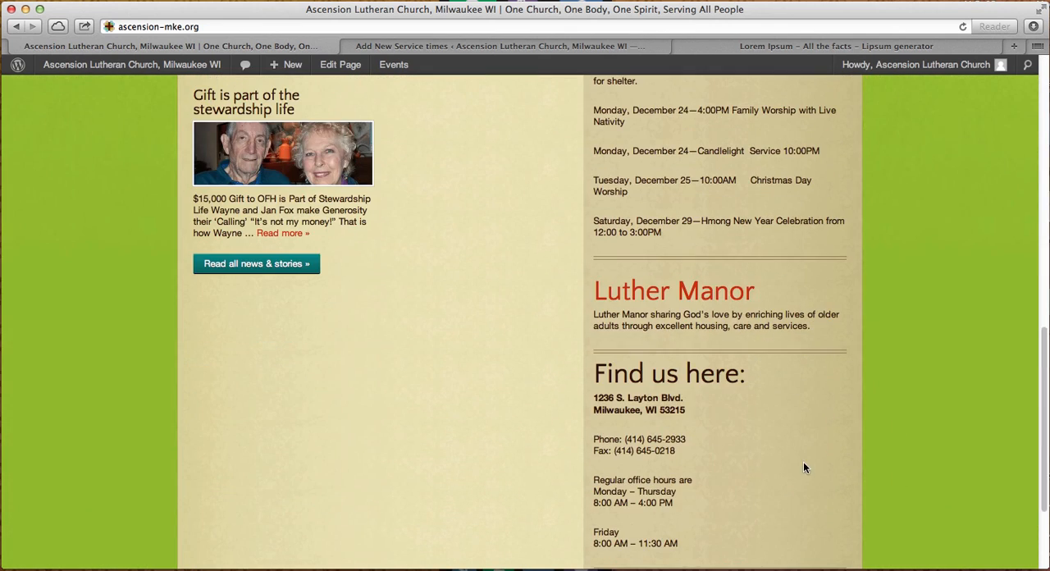
pyautogui.scroll(2, 705, 516)
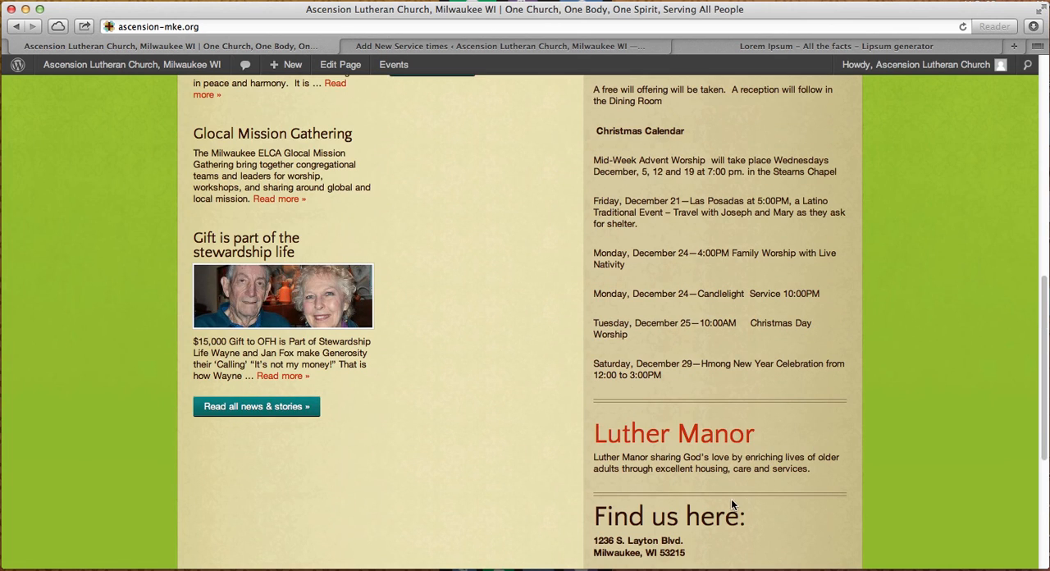
pyautogui.scroll(-4, 733, 504)
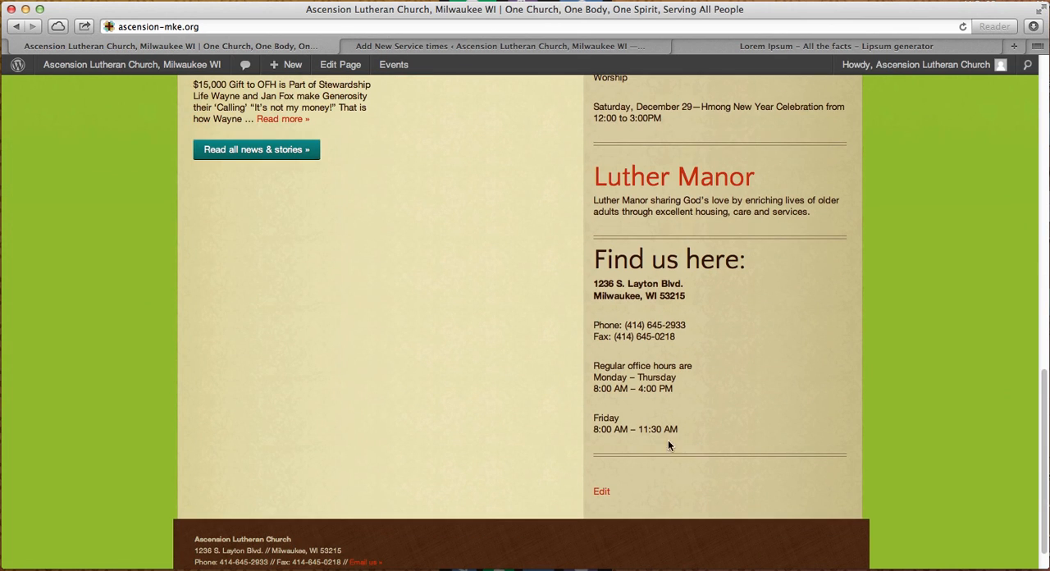